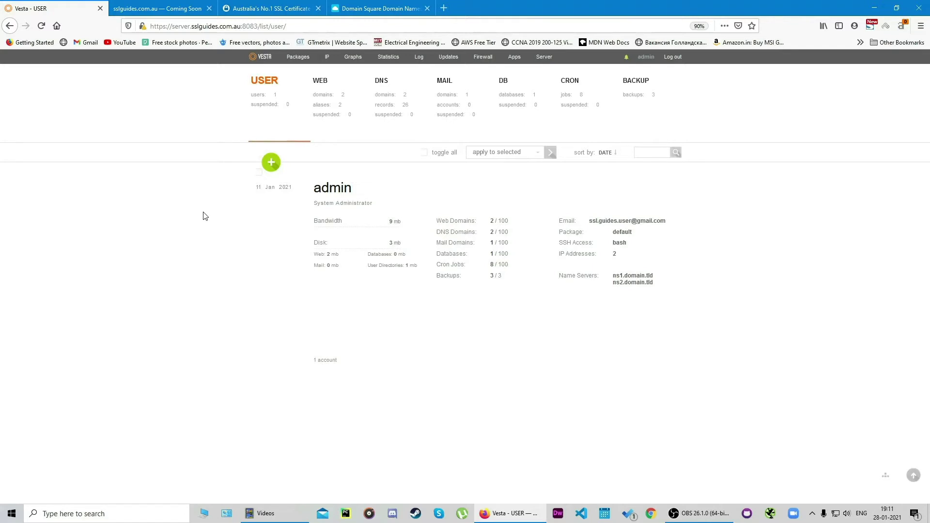
Step: Switch to the sslguides.com.au tab and view its Site Information, which reports the connection as not secure
{"action": "left_click", "coordinate": [156, 8]}
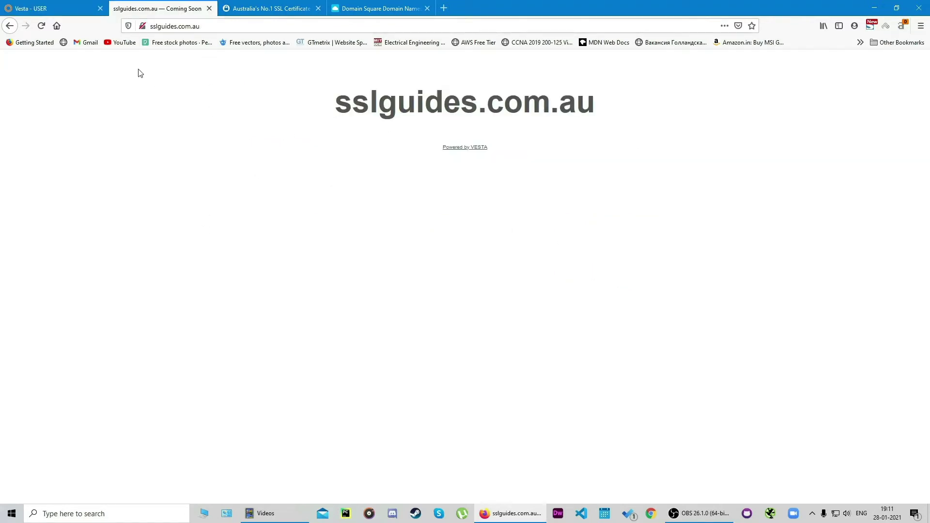
{"action": "left_click", "coordinate": [142, 26]}
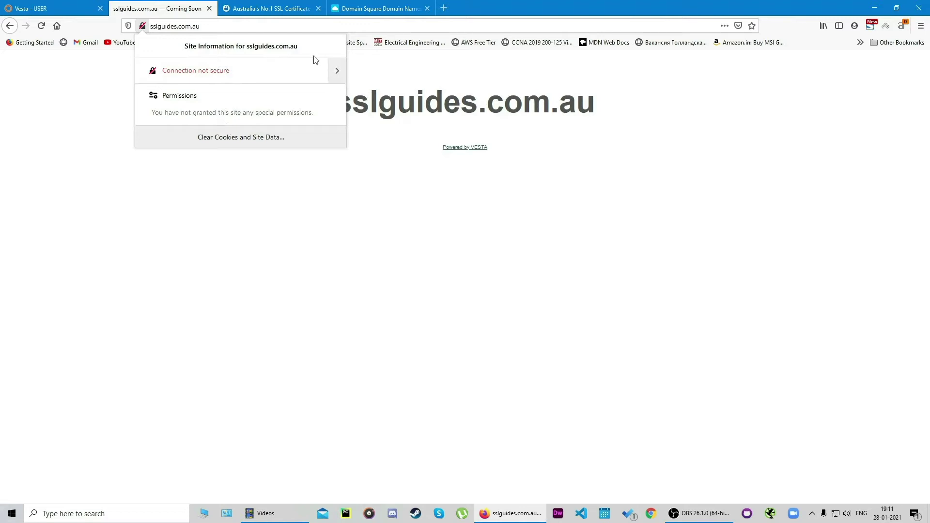
Step: Back in Vesta, edit the sslguides.com.au web domain and tick SSL Support
{"action": "left_click", "coordinate": [53, 8]}
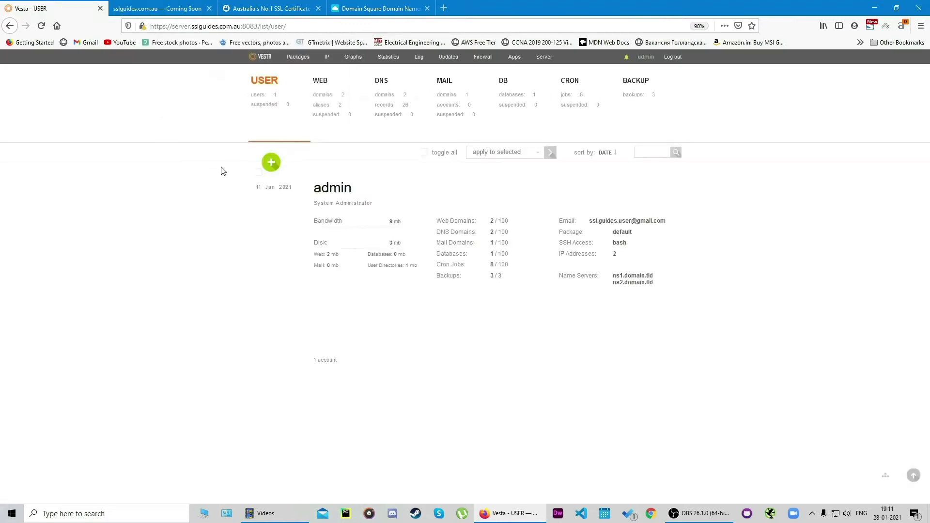
{"action": "left_click", "coordinate": [326, 90]}
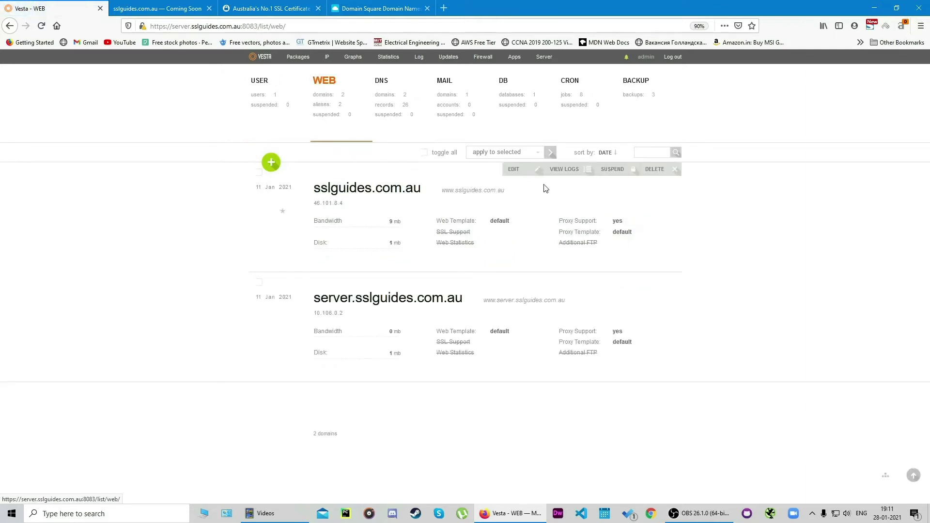
{"action": "mouse_move", "coordinate": [426, 176]}
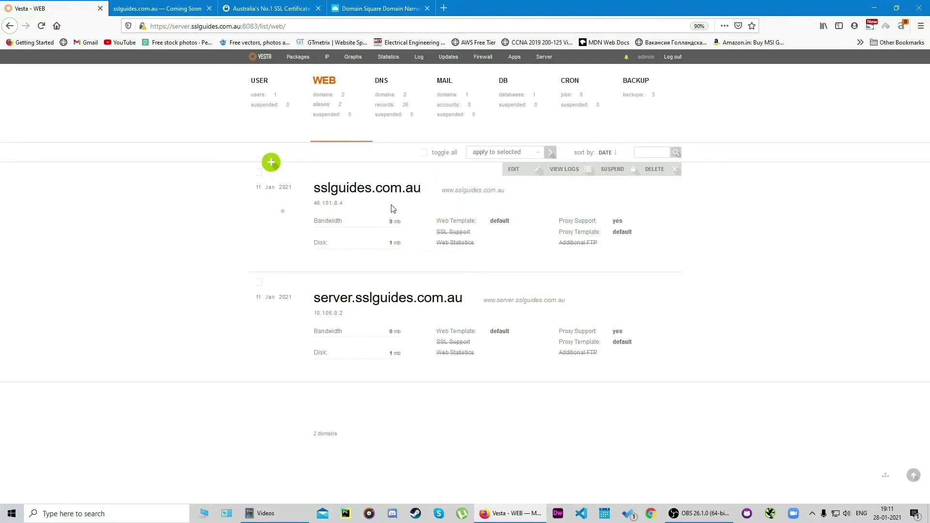
{"action": "left_click", "coordinate": [523, 178]}
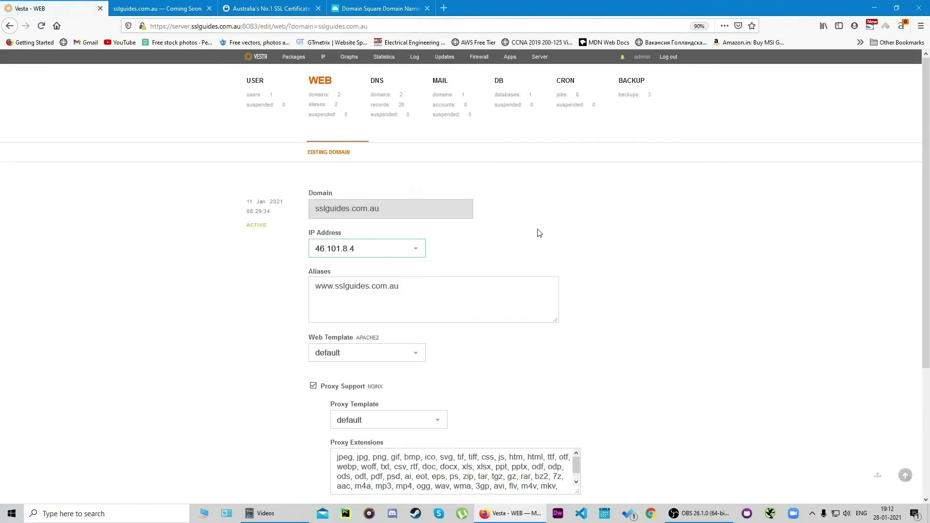
{"action": "scroll", "coordinate": [560, 197], "scroll_direction": "down", "scroll_amount": 3}
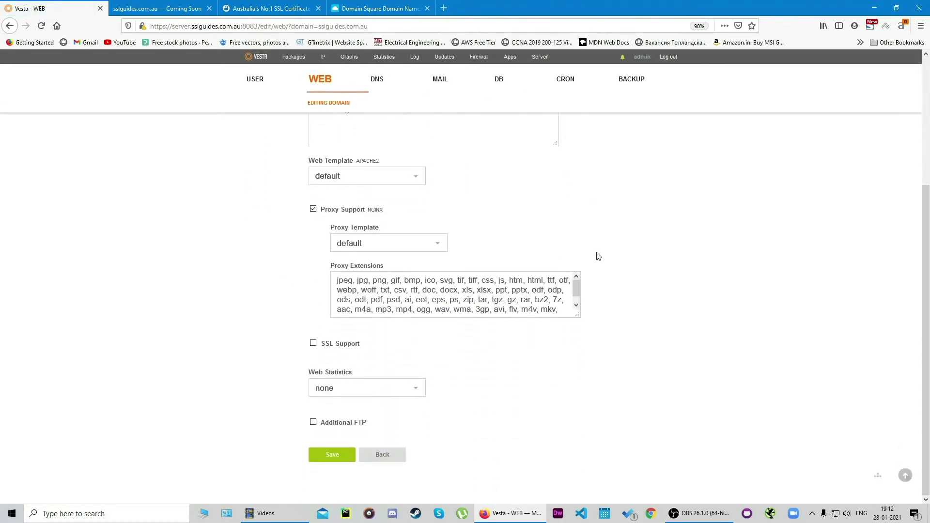
{"action": "left_click", "coordinate": [314, 344]}
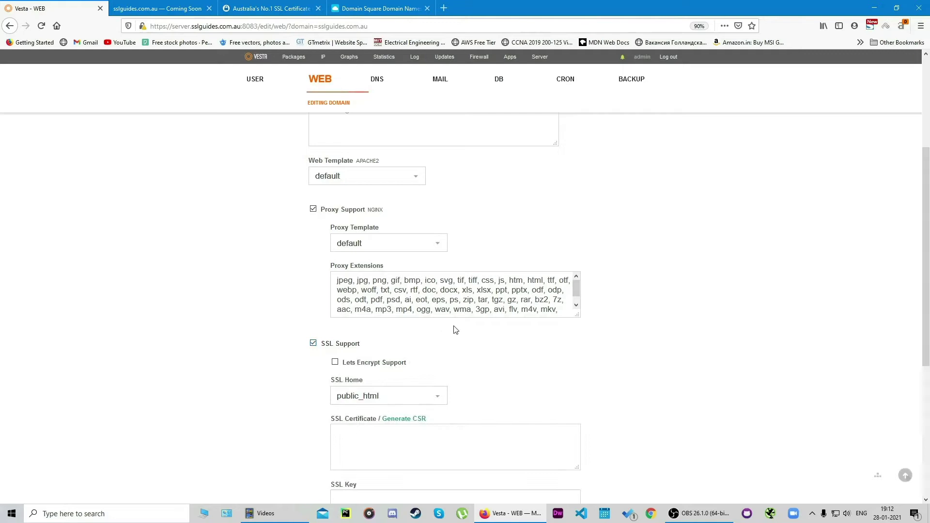
{"action": "scroll", "coordinate": [406, 254], "scroll_direction": "down", "scroll_amount": 5}
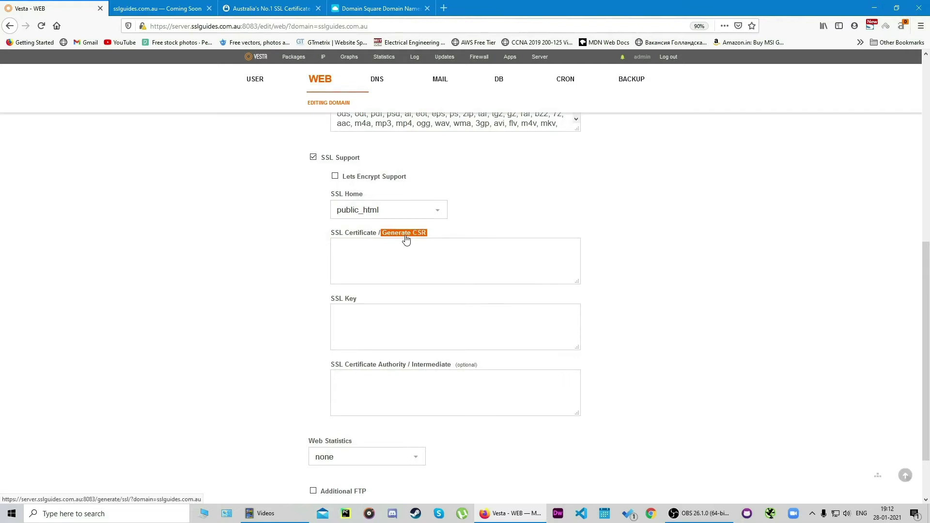
Step: Open the Generate CSR form for sslguides.com.au, prefilled with US, California, San Francisco and MyCompany LLC
{"action": "left_click", "coordinate": [405, 233]}
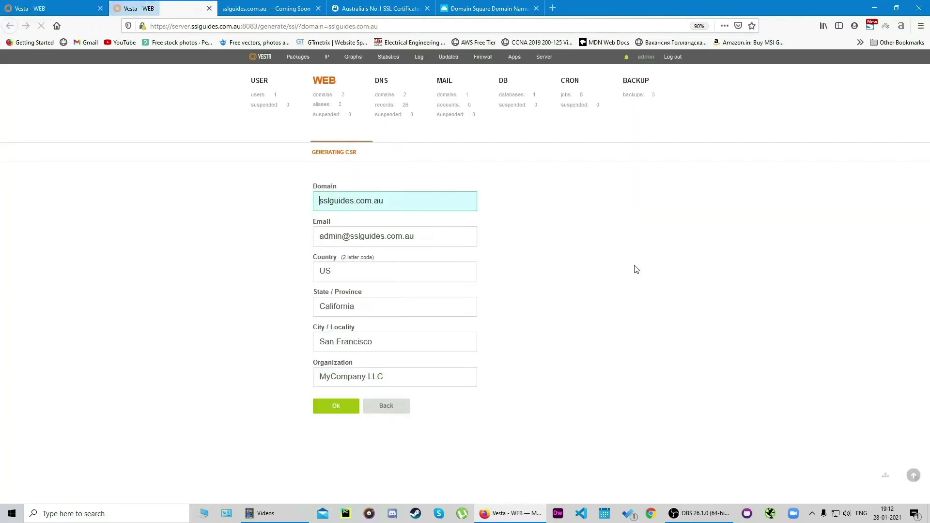
{"action": "left_click", "coordinate": [622, 266]}
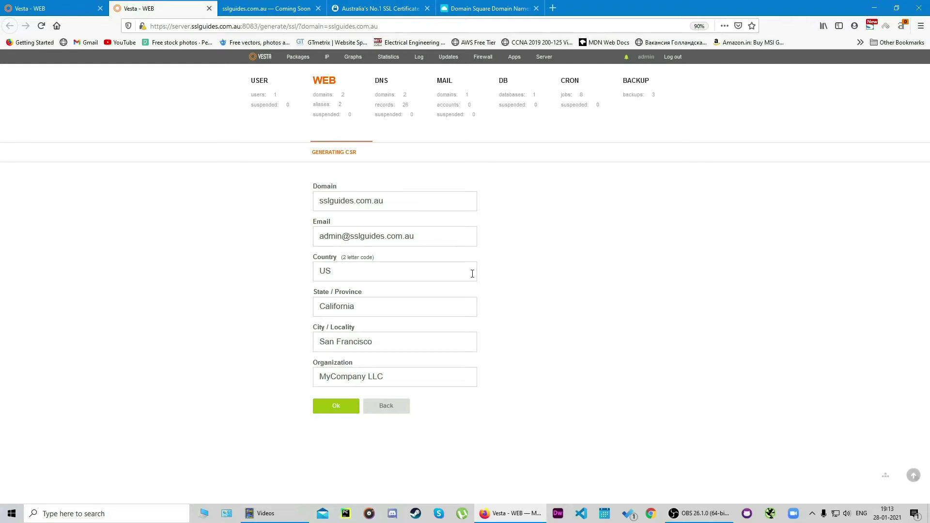
Step: Replace the CSR e-mail with your contact address and set the country code to AU
{"action": "left_click", "coordinate": [415, 196]}
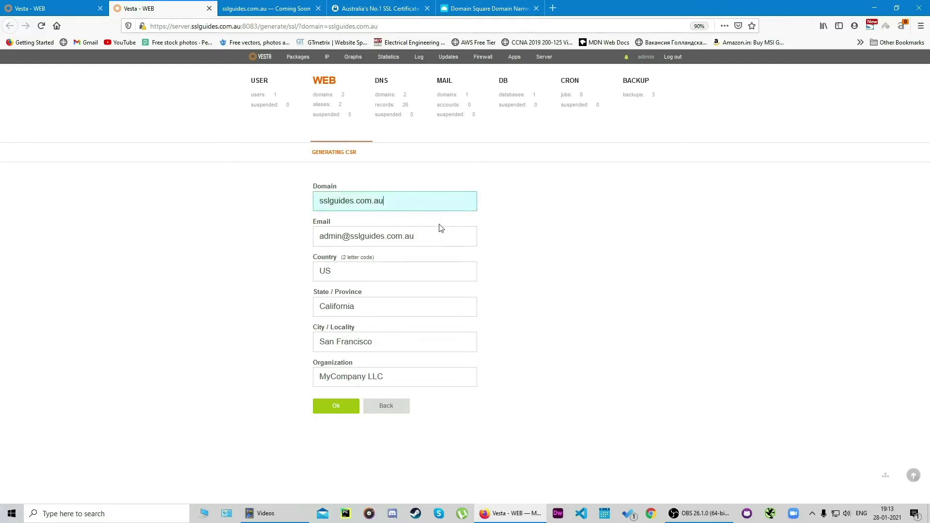
{"action": "left_click", "coordinate": [535, 242]}
{"action": "triple_click", "coordinate": [452, 240]}
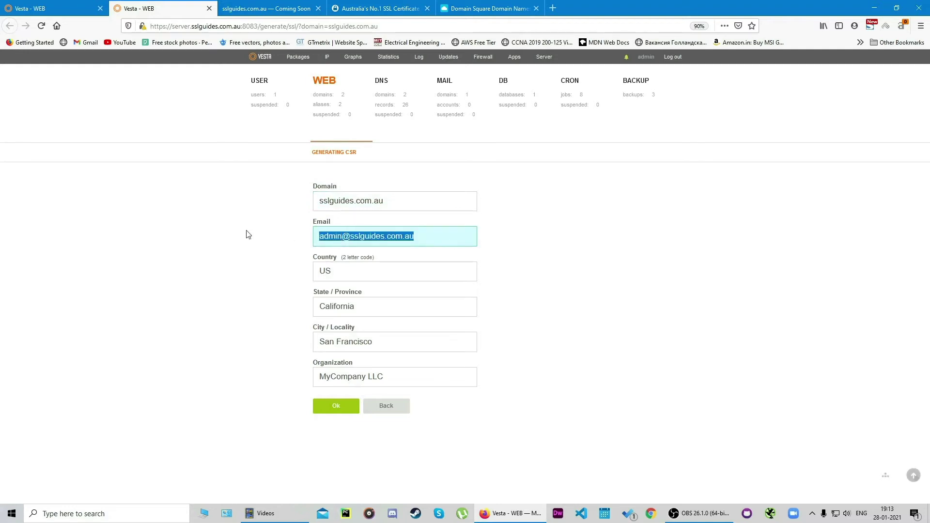
{"action": "left_click", "coordinate": [427, 269]}
{"action": "key", "text": "BackSpace"}
{"action": "key", "text": "BackSpace"}
{"action": "type", "text": "Au"}
{"action": "key", "text": "BackSpace"}
{"action": "type", "text": "U"}
Step: Set the state to NSW, the city to Sydney and the organisation to SSLTrust
{"action": "left_click", "coordinate": [383, 307]}
{"action": "key", "text": "BackSpace"}
{"action": "key", "text": "BackSpace"}
{"action": "key", "text": "BackSpace"}
{"action": "key", "text": "BackSpace"}
{"action": "key", "text": "BackSpace"}
{"action": "key", "text": "BackSpace"}
{"action": "key", "text": "BackSpace"}
{"action": "key", "text": "BackSpace"}
{"action": "key", "text": "BackSpace"}
{"action": "key", "text": "BackSpace"}
{"action": "type", "text": "NSW"}
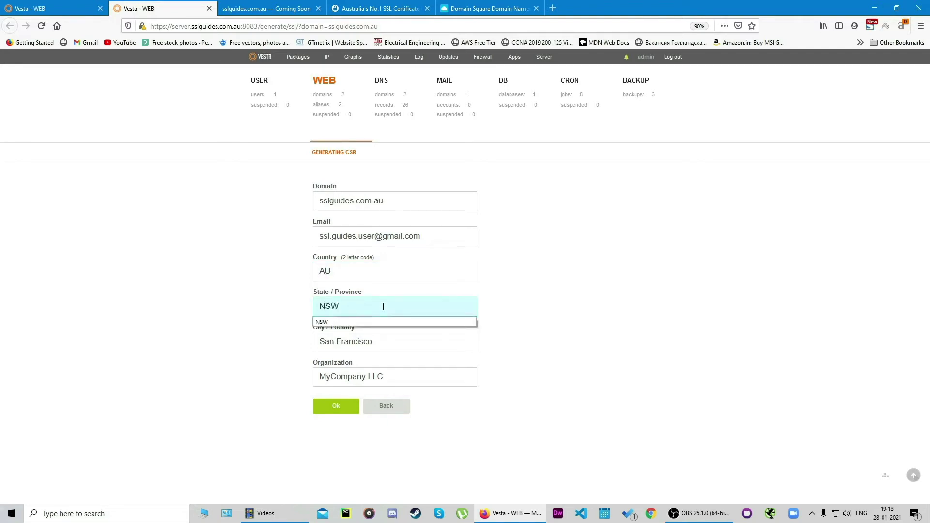
{"action": "left_click", "coordinate": [572, 356]}
{"action": "left_click_drag", "start_coordinate": [388, 341], "coordinate": [278, 342]}
{"action": "type", "text": "Sydney"}
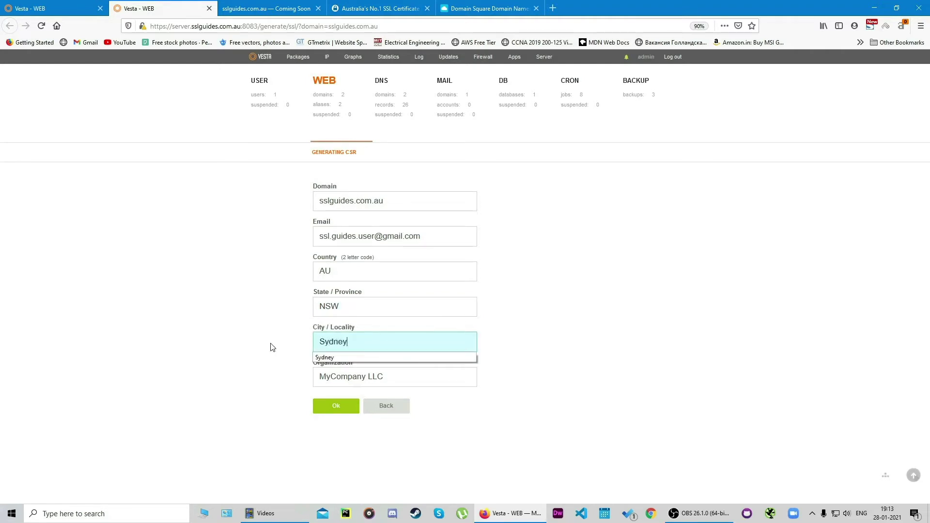
{"action": "left_click", "coordinate": [613, 267]}
{"action": "left_click", "coordinate": [390, 335]}
{"action": "left_click_drag", "start_coordinate": [431, 379], "coordinate": [318, 376]}
{"action": "type", "text": "SSLTrust"}
{"action": "left_click", "coordinate": [599, 357]}
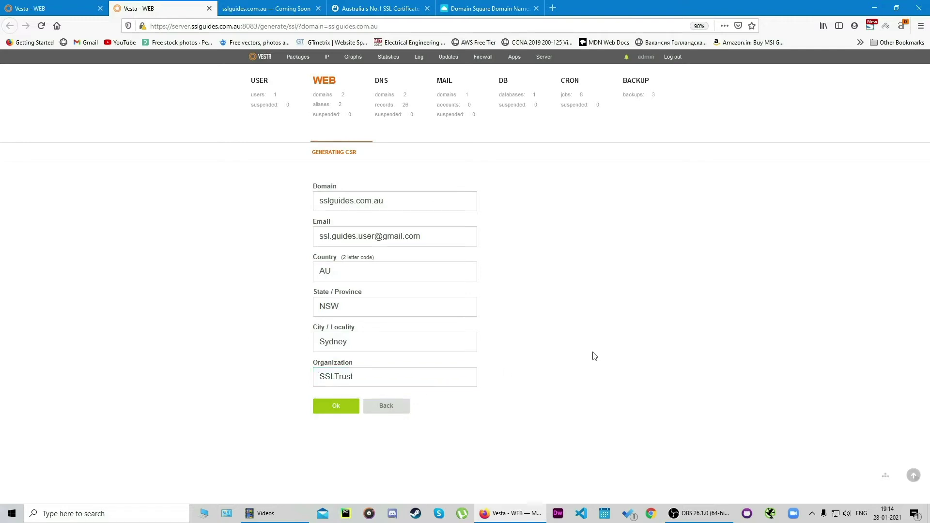
{"action": "left_click", "coordinate": [396, 385]}
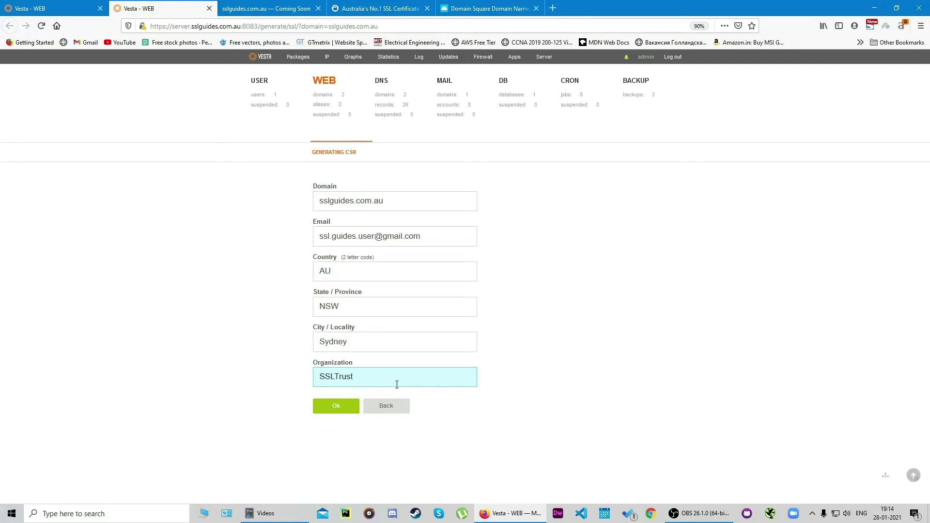
{"action": "left_click", "coordinate": [558, 362]}
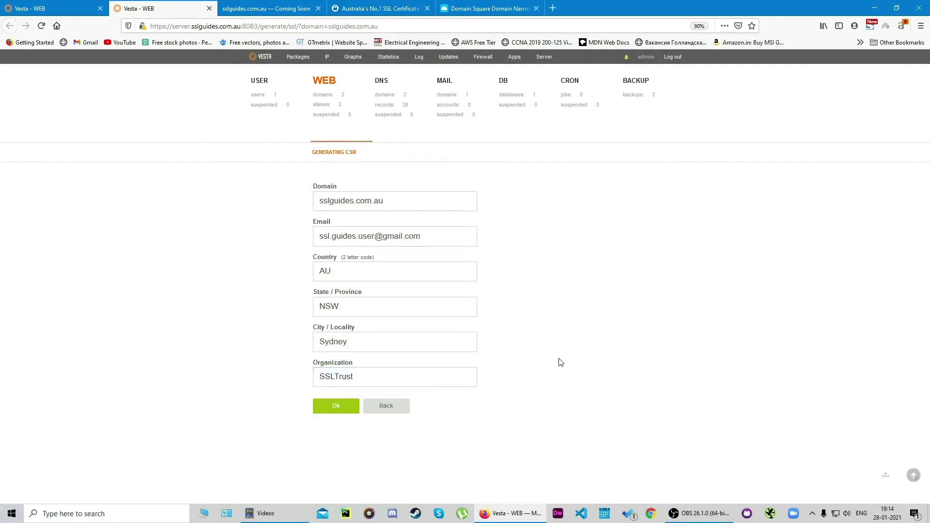
Step: Generate the CSR and private key, then copy the generated CSR text
{"action": "left_click", "coordinate": [336, 409]}
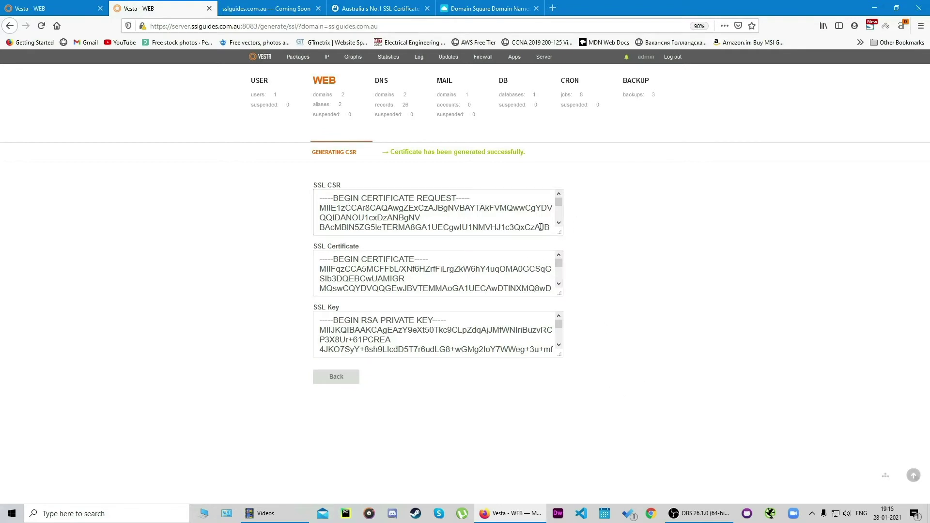
{"action": "left_click_drag", "start_coordinate": [319, 199], "coordinate": [477, 276]}
{"action": "right_click", "coordinate": [365, 214]}
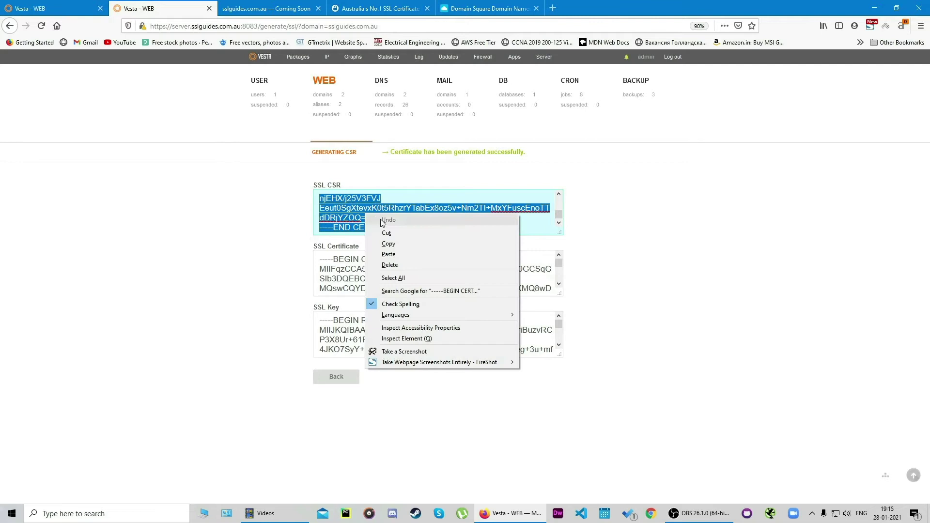
{"action": "left_click", "coordinate": [397, 244]}
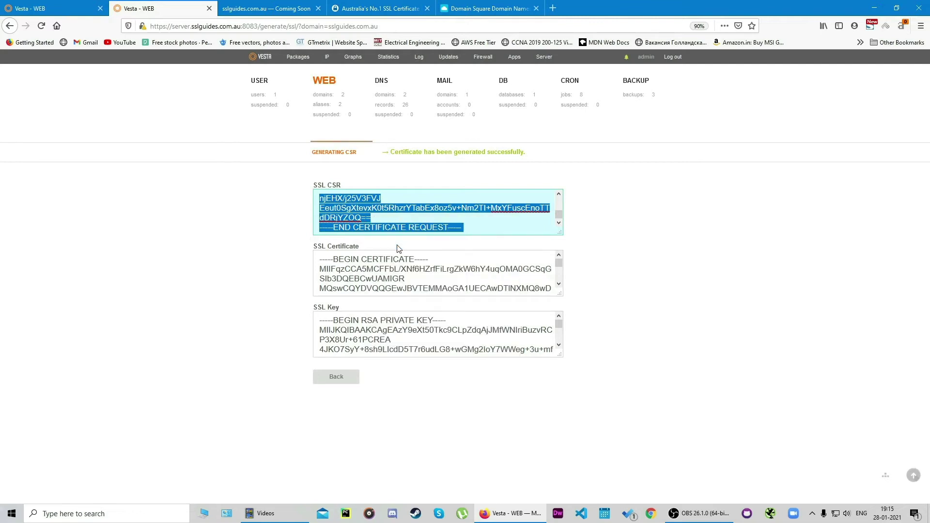
{"action": "left_click", "coordinate": [612, 249]}
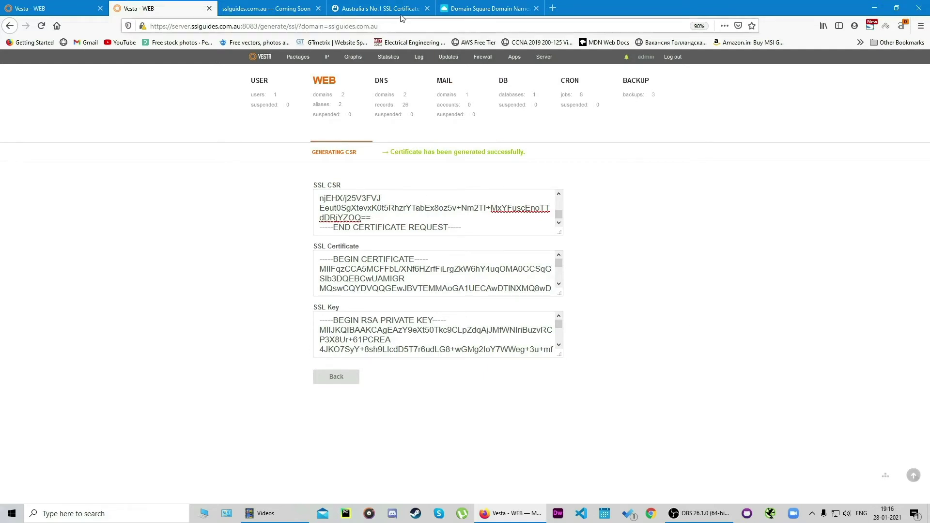
{"action": "left_click", "coordinate": [381, 8]}
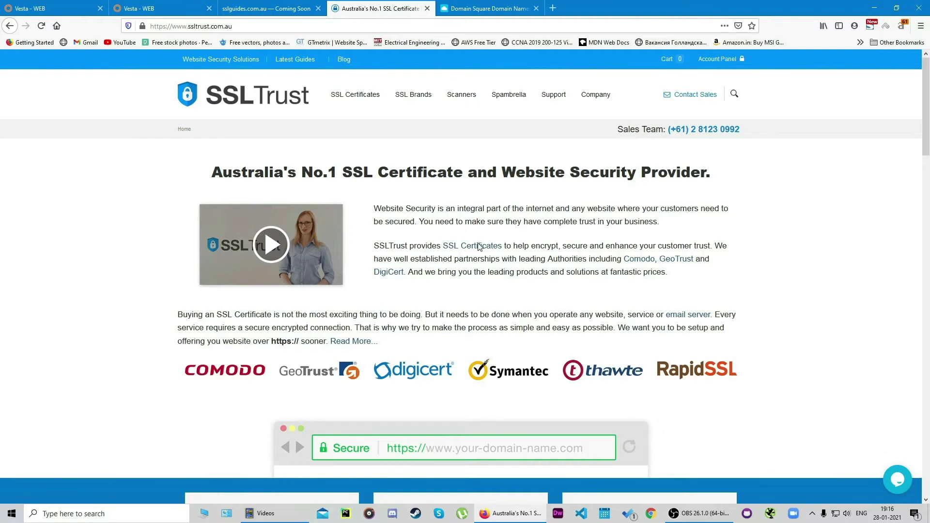
{"action": "scroll", "coordinate": [573, 279], "scroll_direction": "down", "scroll_amount": 6}
{"action": "scroll", "coordinate": [742, 234], "scroll_direction": "down", "scroll_amount": 2}
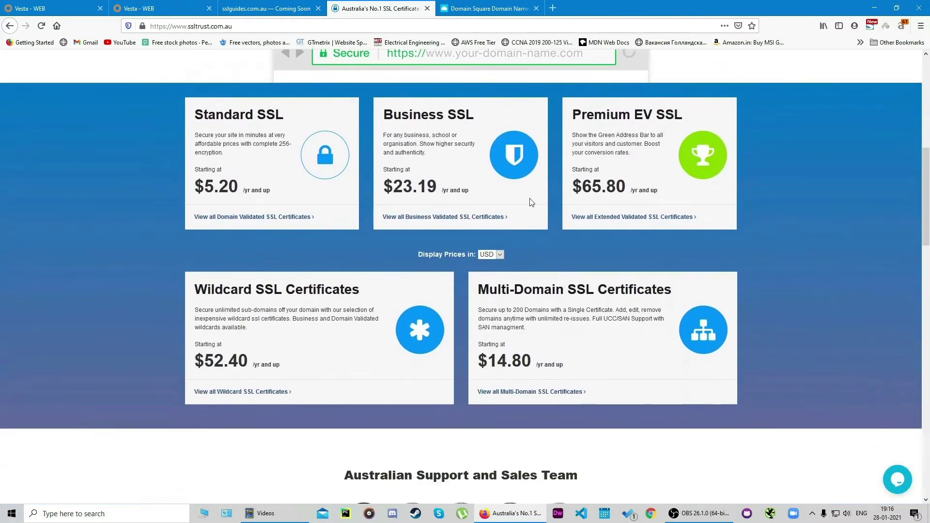
{"action": "scroll", "coordinate": [279, 223], "scroll_direction": "up", "scroll_amount": 3}
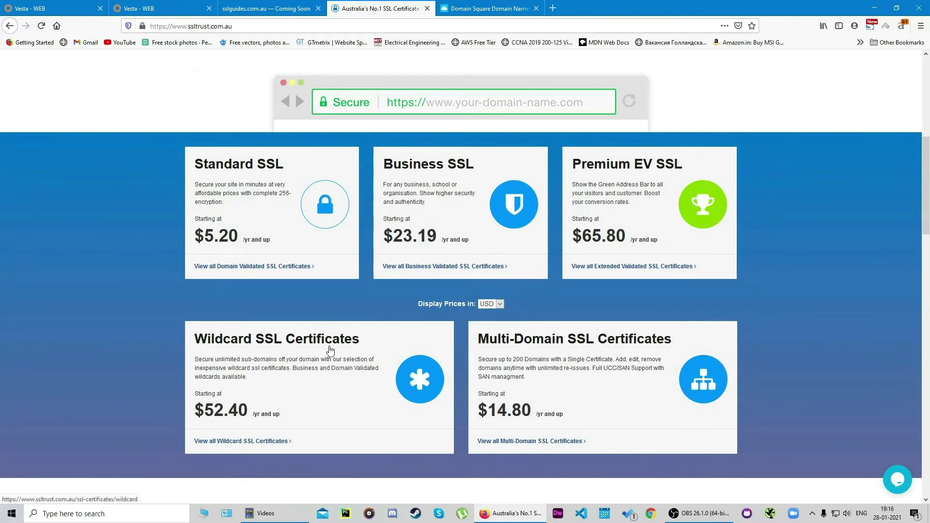
{"action": "scroll", "coordinate": [562, 339], "scroll_direction": "down", "scroll_amount": 2}
{"action": "scroll", "coordinate": [564, 296], "scroll_direction": "up", "scroll_amount": 2}
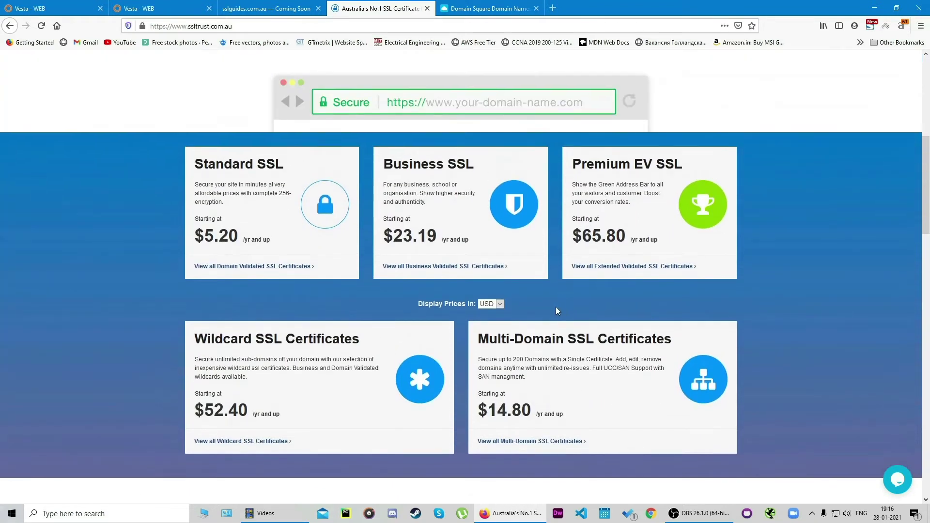
{"action": "scroll", "coordinate": [557, 309], "scroll_direction": "up", "scroll_amount": 1}
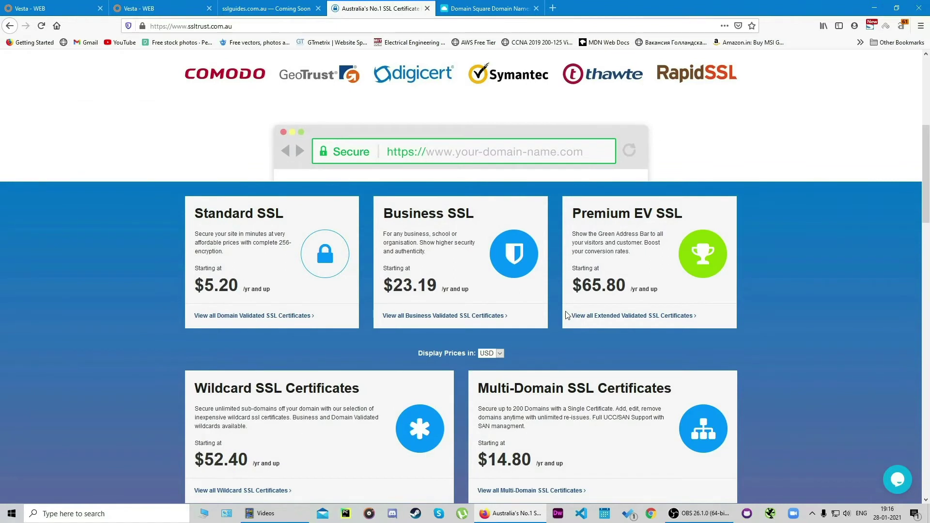
{"action": "scroll", "coordinate": [610, 332], "scroll_direction": "down", "scroll_amount": 2}
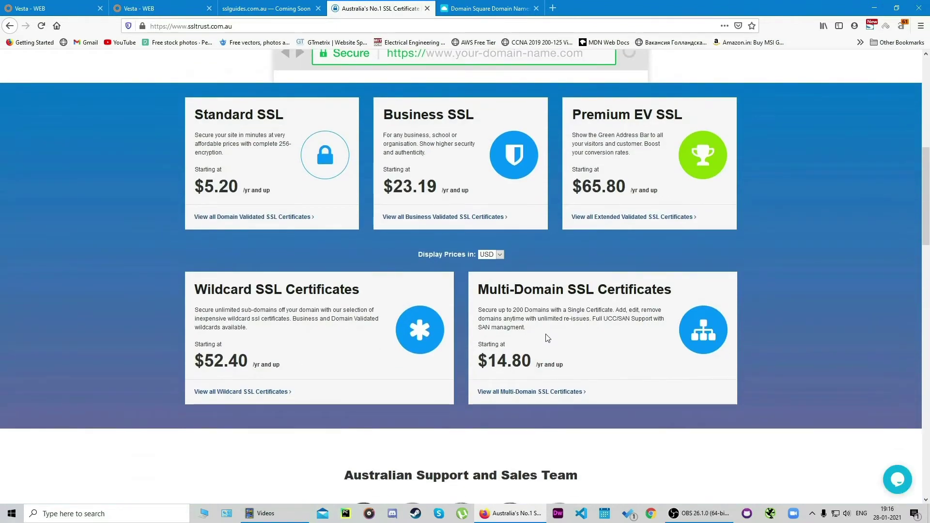
{"action": "scroll", "coordinate": [547, 338], "scroll_direction": "up", "scroll_amount": 8}
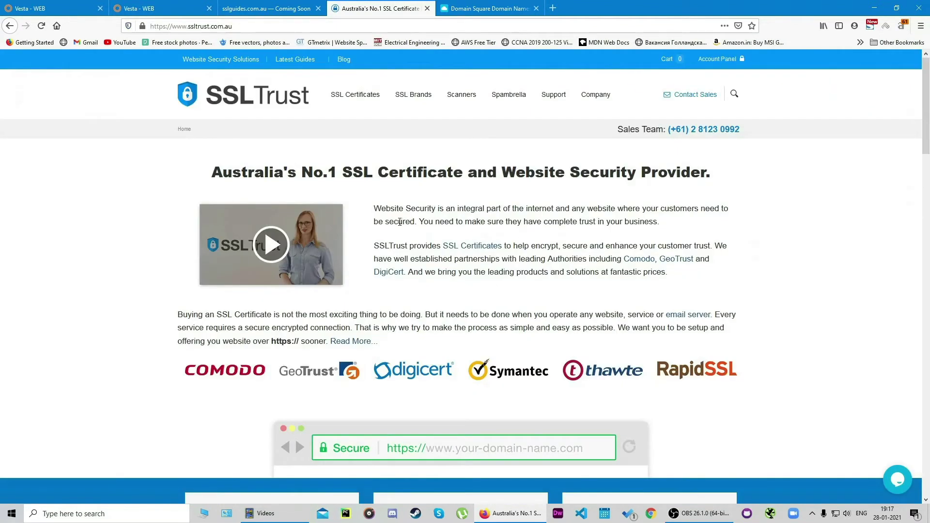
{"action": "mouse_move", "coordinate": [365, 107]}
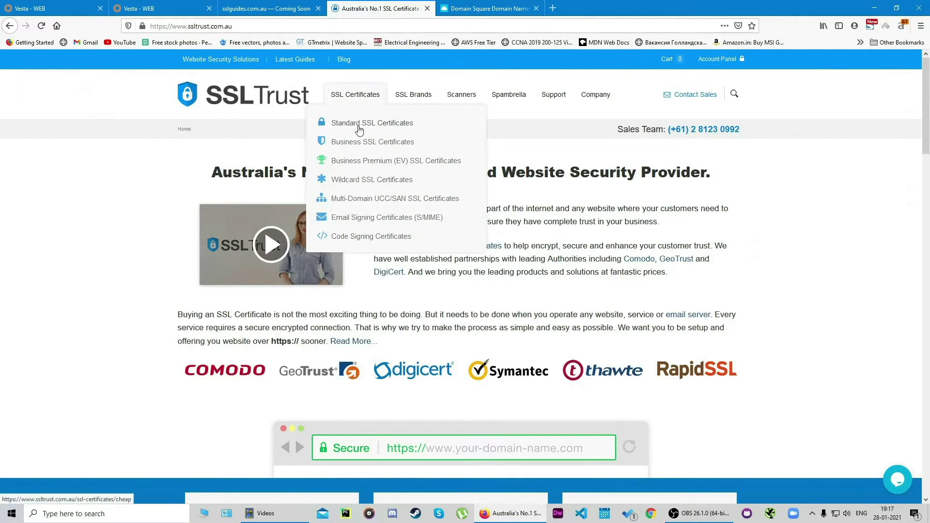
Step: Open the standard SSL certificates listing on SSLTrust
{"action": "left_click", "coordinate": [361, 125]}
{"action": "scroll", "coordinate": [420, 174], "scroll_direction": "down", "scroll_amount": 4}
{"action": "scroll", "coordinate": [420, 173], "scroll_direction": "down", "scroll_amount": 1}
{"action": "scroll", "coordinate": [421, 173], "scroll_direction": "up", "scroll_amount": 1}
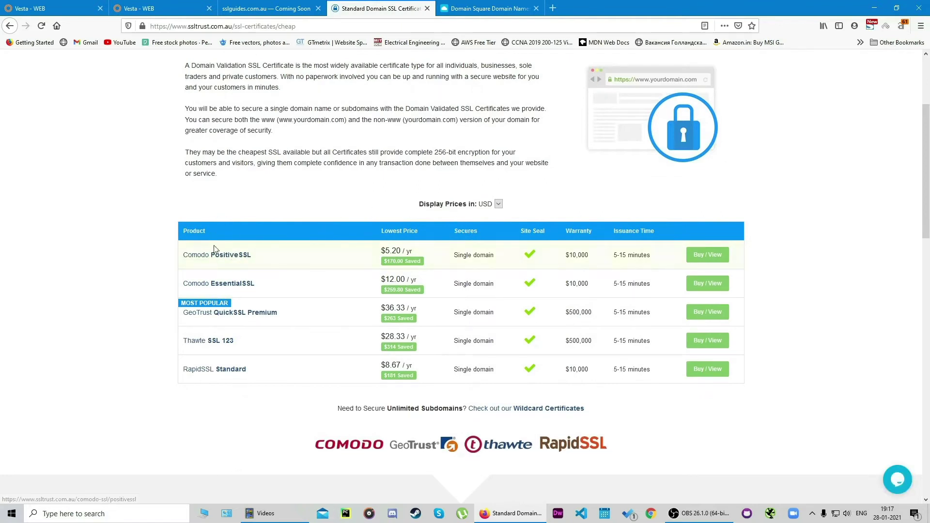
Step: Open the Comodo PositiveSSL page and find the 1-year option at $9.83
{"action": "left_click", "coordinate": [230, 257]}
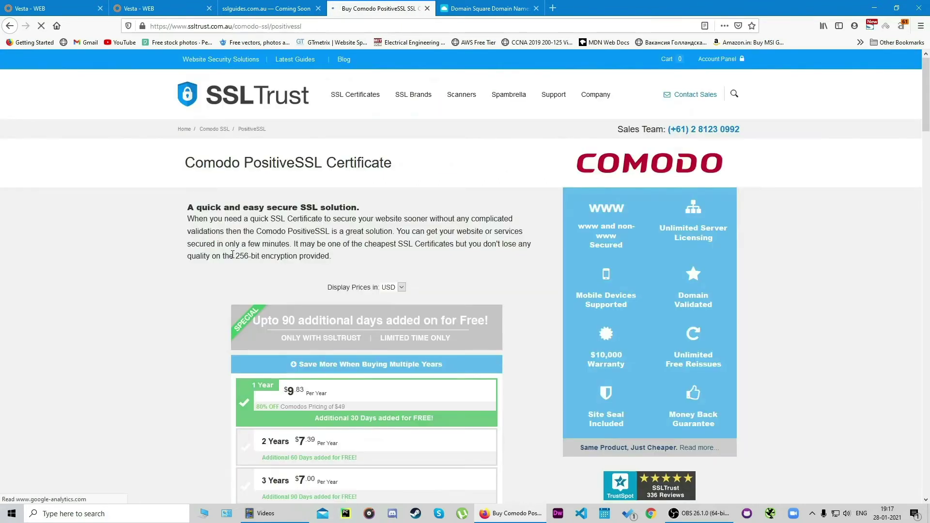
{"action": "scroll", "coordinate": [334, 204], "scroll_direction": "down", "scroll_amount": 2}
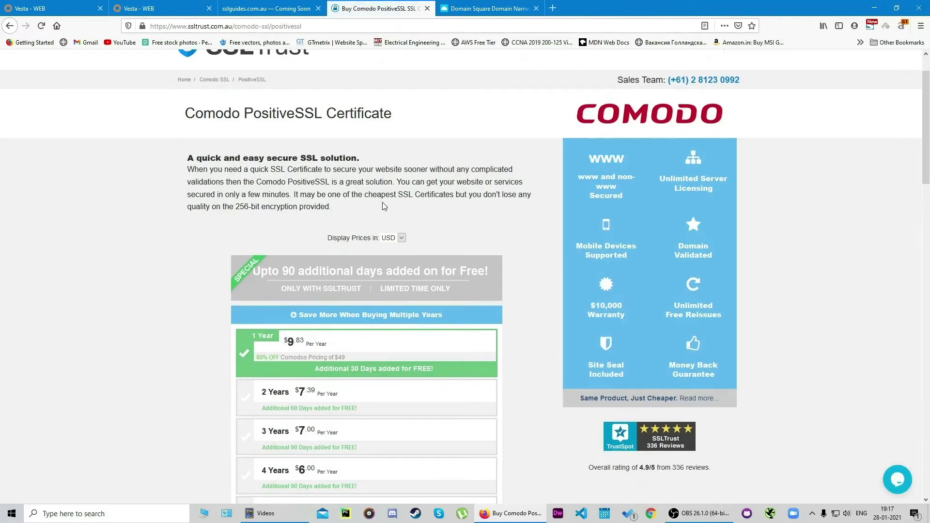
{"action": "scroll", "coordinate": [293, 154], "scroll_direction": "down", "scroll_amount": 1}
{"action": "scroll", "coordinate": [267, 141], "scroll_direction": "down", "scroll_amount": 1}
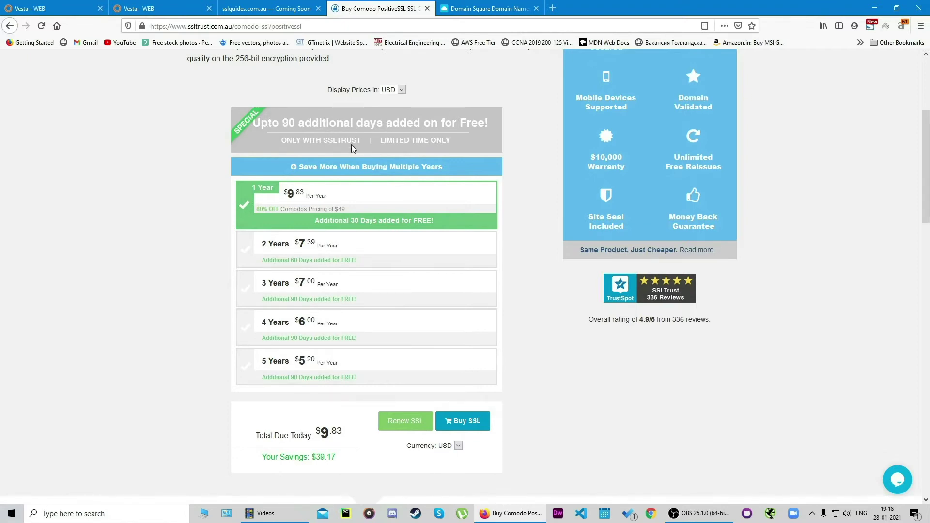
{"action": "scroll", "coordinate": [358, 131], "scroll_direction": "down", "scroll_amount": 1}
{"action": "scroll", "coordinate": [350, 138], "scroll_direction": "up", "scroll_amount": 1}
{"action": "scroll", "coordinate": [388, 223], "scroll_direction": "down", "scroll_amount": 3}
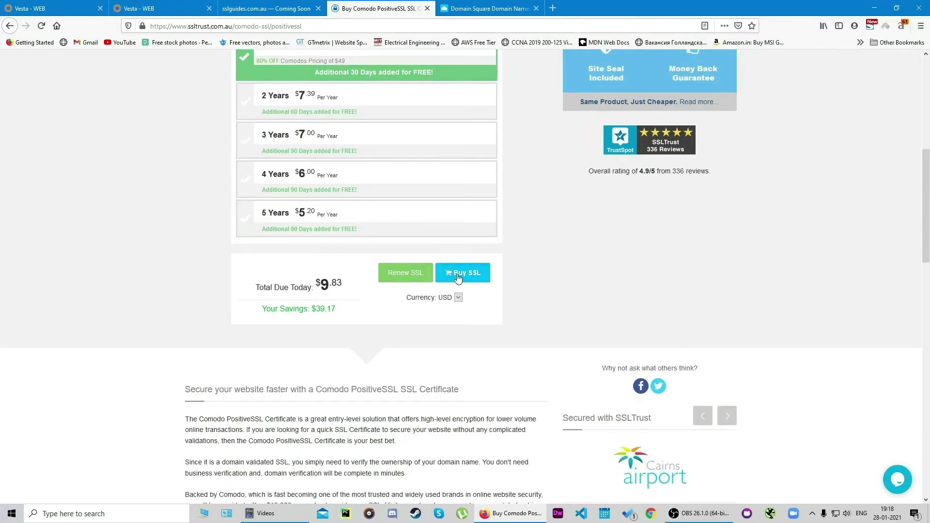
Step: Add the 1-year PositiveSSL certificate to the cart with Buy SSL
{"action": "left_click", "coordinate": [458, 278]}
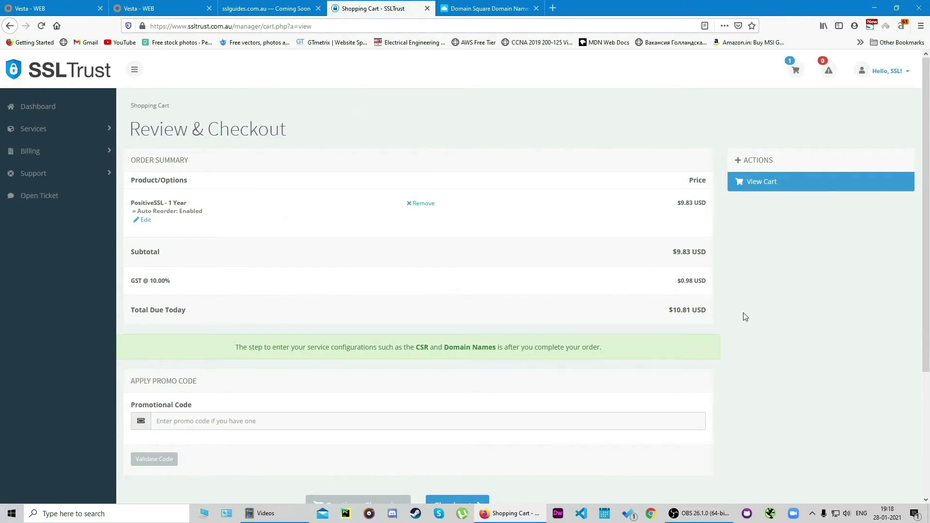
{"action": "scroll", "coordinate": [770, 315], "scroll_direction": "down", "scroll_amount": 3}
{"action": "left_click", "coordinate": [365, 280]}
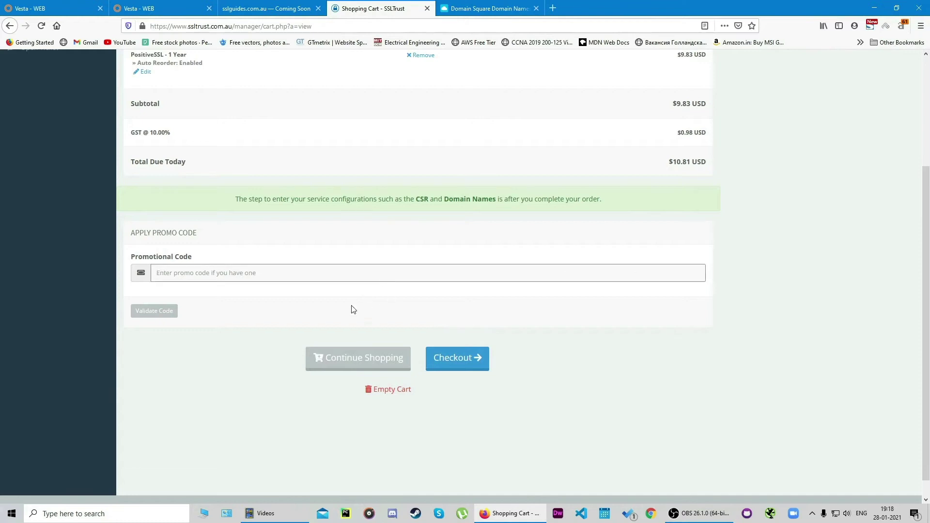
{"action": "scroll", "coordinate": [328, 310], "scroll_direction": "up", "scroll_amount": 2}
{"action": "scroll", "coordinate": [455, 347], "scroll_direction": "down", "scroll_amount": 1}
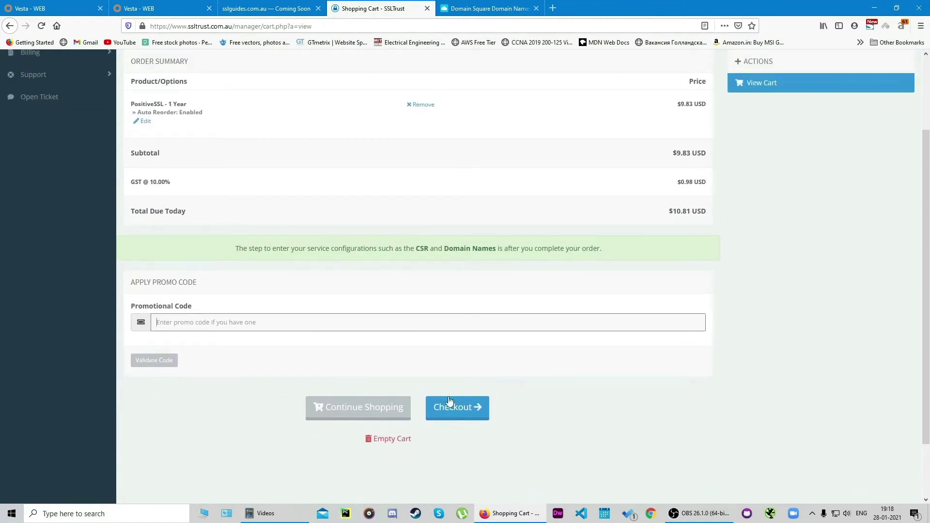
Step: Proceed to checkout and review the billing details, PayPal payment and $10.81 USD total
{"action": "left_click", "coordinate": [453, 407]}
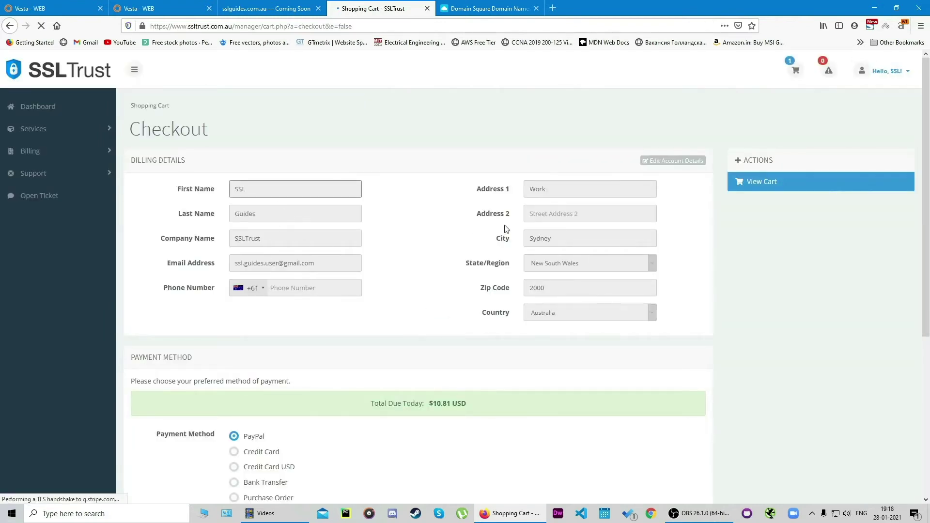
{"action": "scroll", "coordinate": [555, 237], "scroll_direction": "down", "scroll_amount": 2}
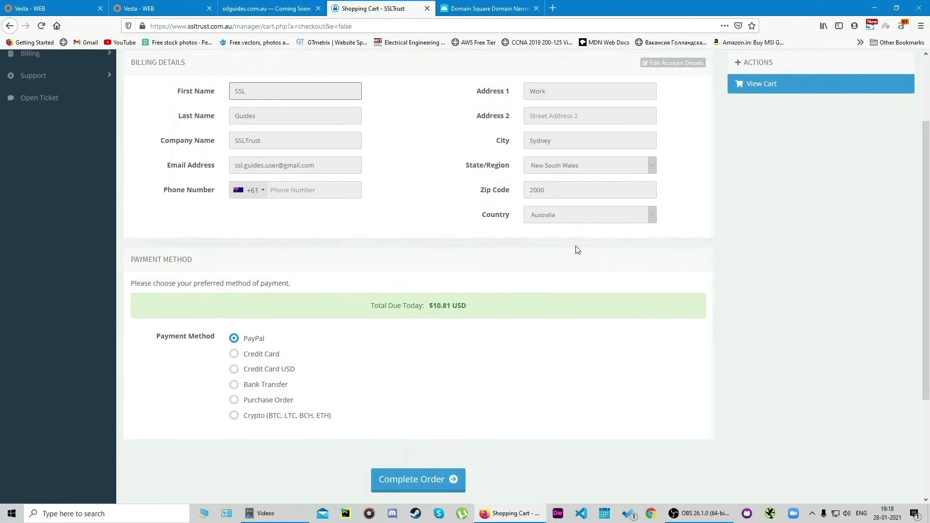
{"action": "scroll", "coordinate": [577, 250], "scroll_direction": "down", "scroll_amount": 2}
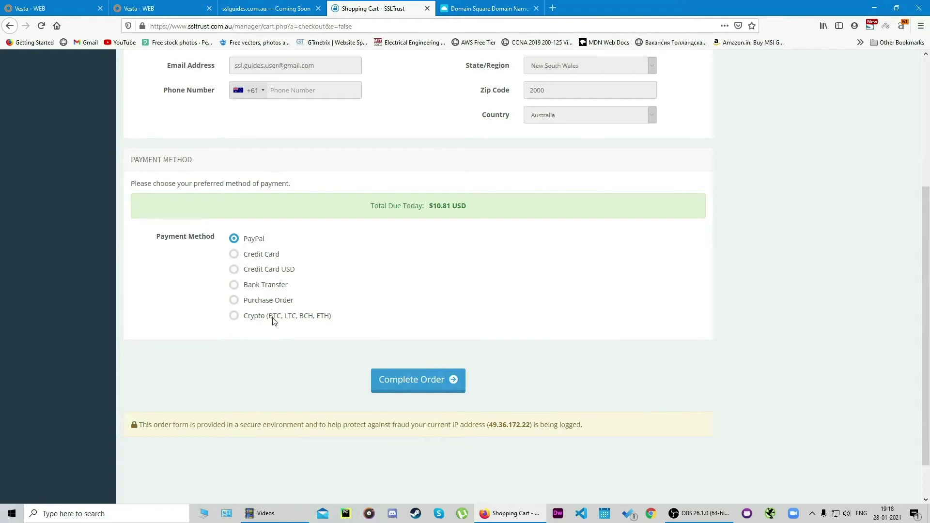
{"action": "scroll", "coordinate": [483, 328], "scroll_direction": "down", "scroll_amount": 1}
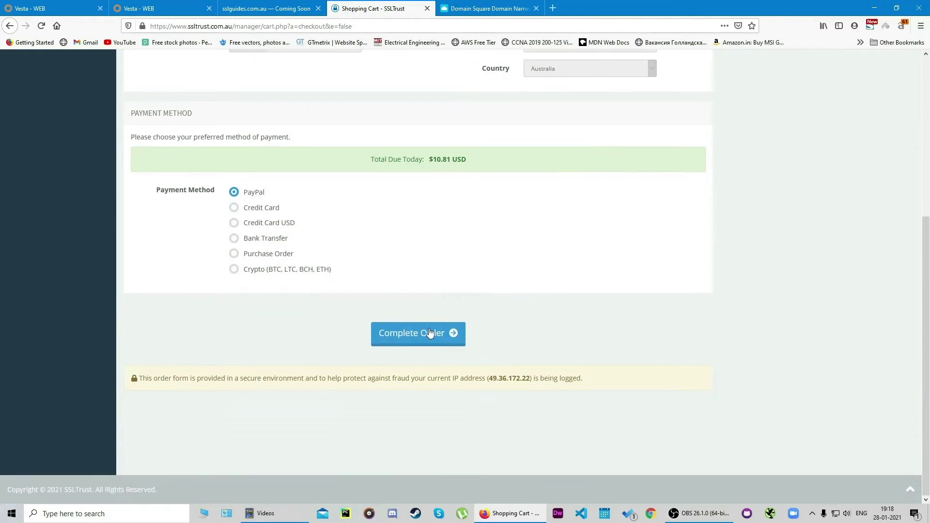
{"action": "scroll", "coordinate": [475, 338], "scroll_direction": "up", "scroll_amount": 5}
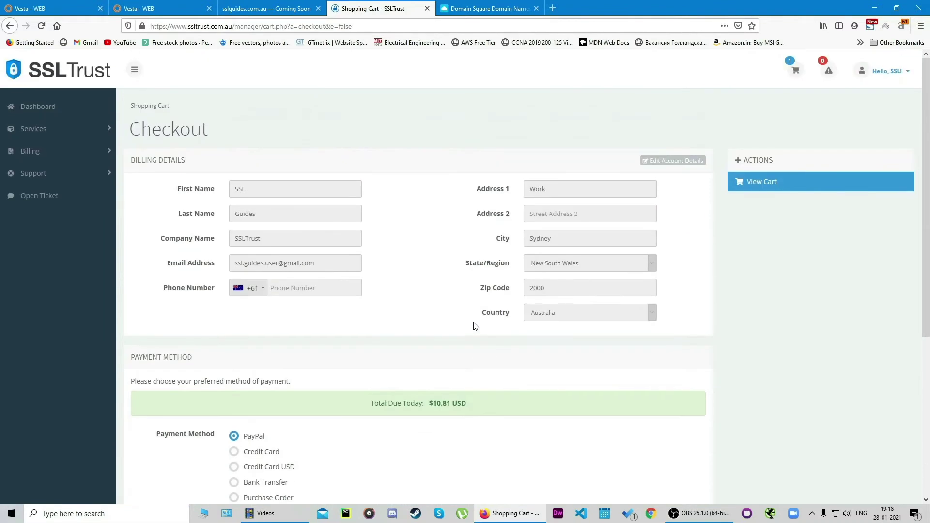
Step: From the Dashboard, open the purchased Sectigo PositiveSSL - 1 Year service's certificate request form
{"action": "left_click", "coordinate": [54, 105]}
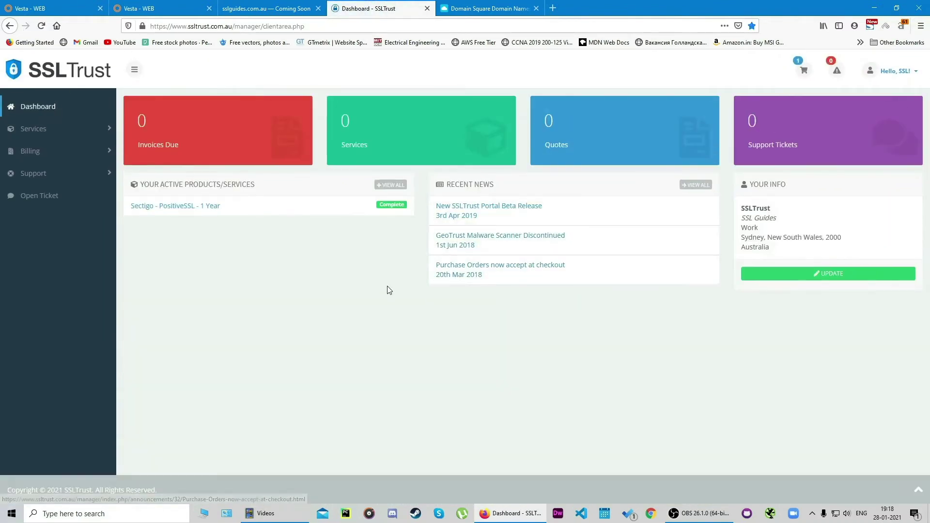
{"action": "left_click", "coordinate": [272, 213]}
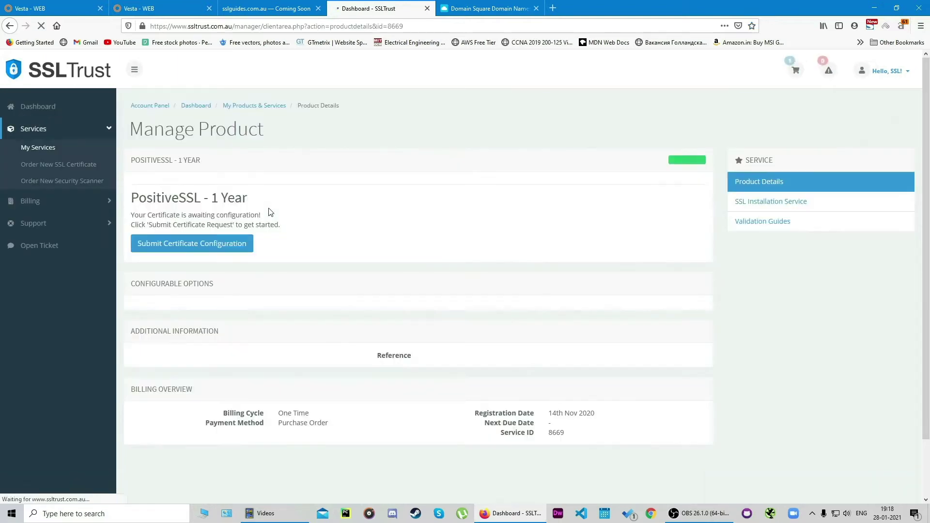
{"action": "scroll", "coordinate": [400, 159], "scroll_direction": "down", "scroll_amount": 1}
{"action": "scroll", "coordinate": [400, 159], "scroll_direction": "up", "scroll_amount": 1}
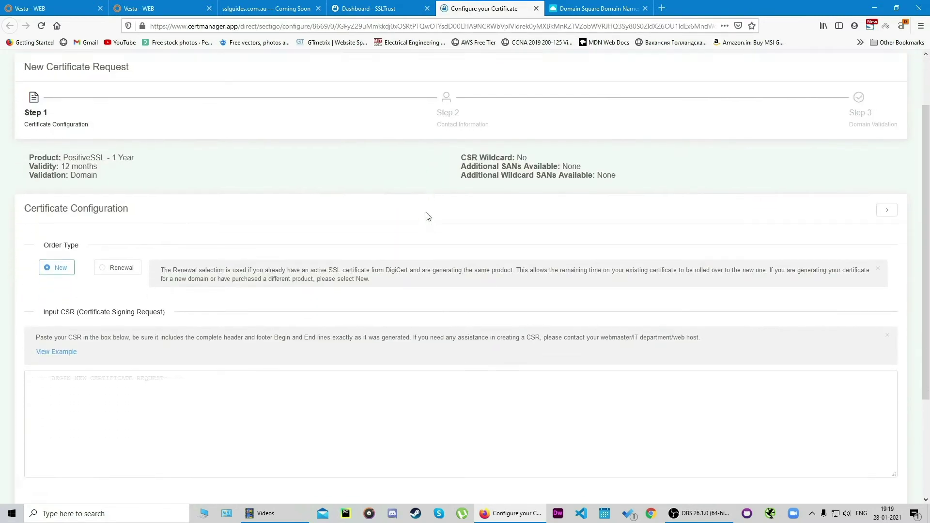
Step: Paste the sslguides.com.au CSR and verify it decodes to SSLTrust, Sydney NSW AU, 4096-bit
{"action": "left_click", "coordinate": [162, 265]}
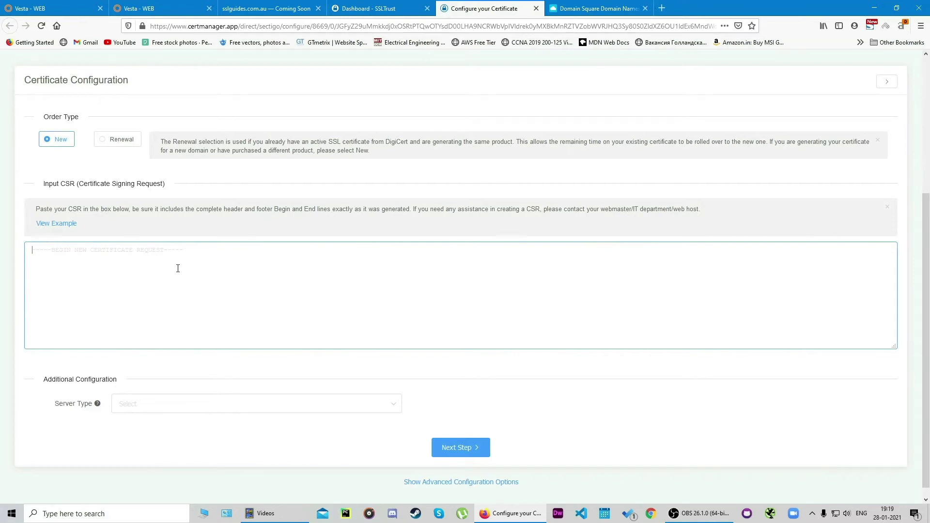
{"action": "key", "text": "ctrl+v"}
{"action": "scroll", "coordinate": [188, 314], "scroll_direction": "up", "scroll_amount": 8}
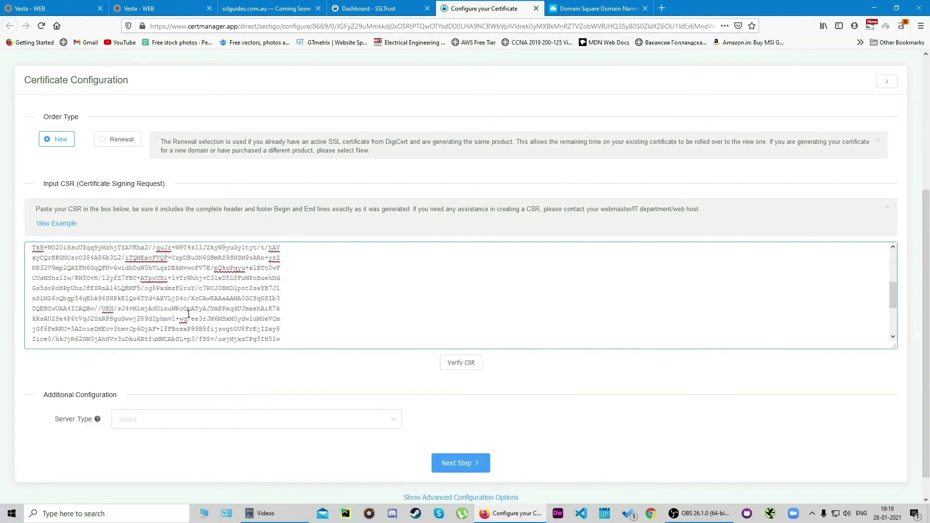
{"action": "scroll", "coordinate": [450, 346], "scroll_direction": "down", "scroll_amount": 4}
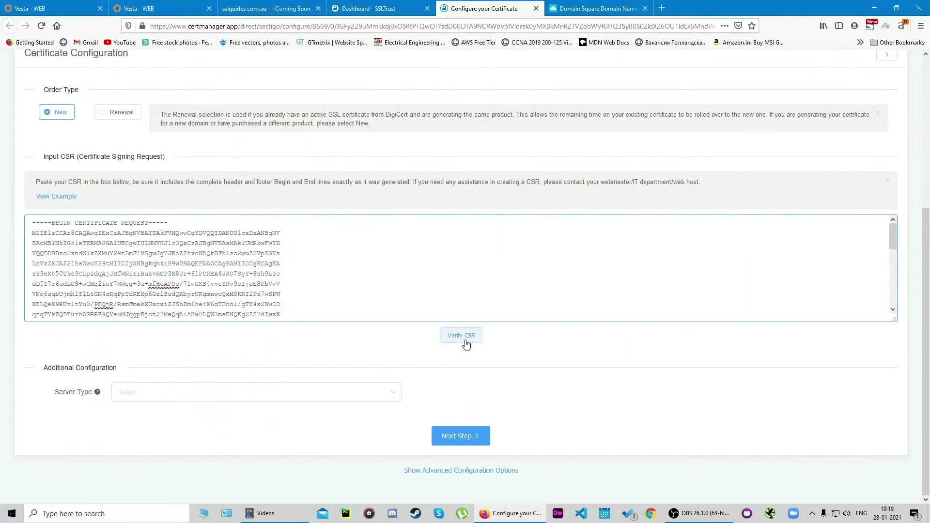
{"action": "left_click", "coordinate": [465, 337]}
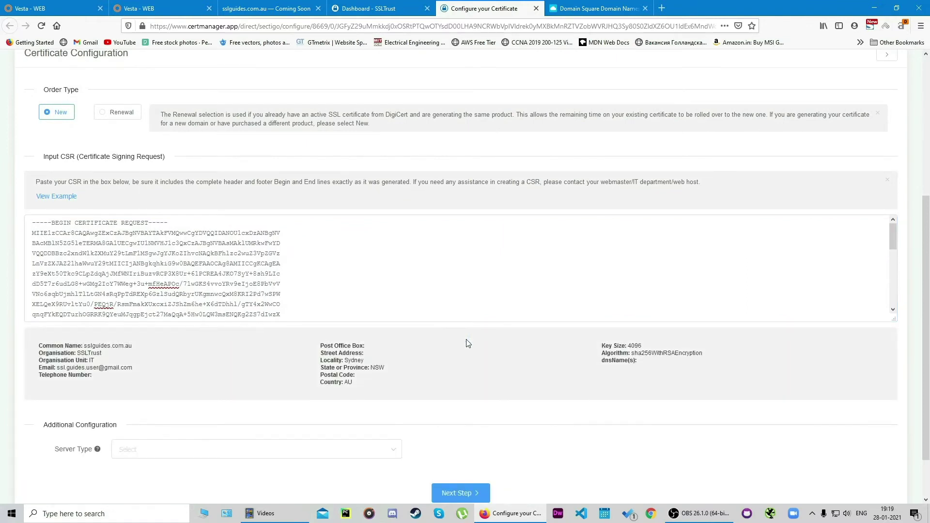
{"action": "left_click_drag", "start_coordinate": [100, 377], "coordinate": [503, 382]}
{"action": "left_click", "coordinate": [321, 394]}
{"action": "scroll", "coordinate": [218, 344], "scroll_direction": "down", "scroll_amount": 1}
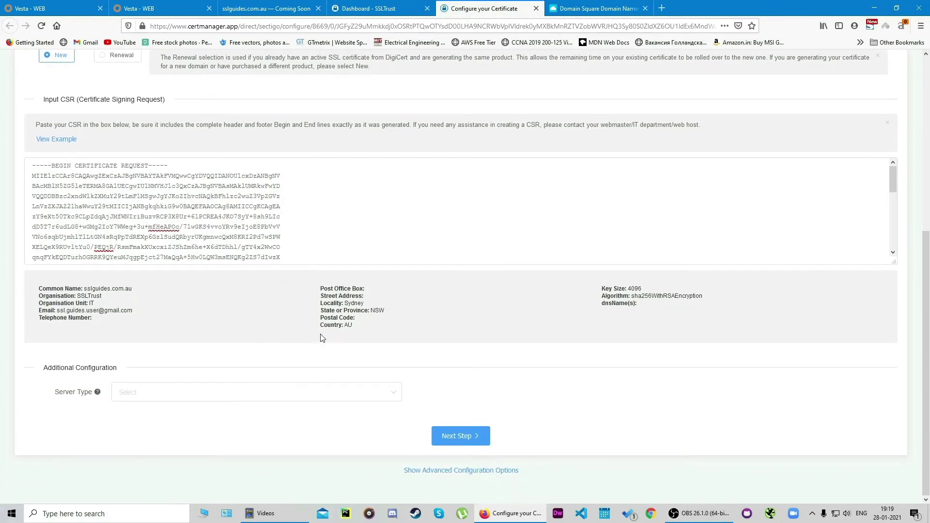
Step: Pick OTHER from the Server Type list in the certificate configuration
{"action": "left_click", "coordinate": [272, 392]}
{"action": "scroll", "coordinate": [233, 301], "scroll_direction": "down", "scroll_amount": 2}
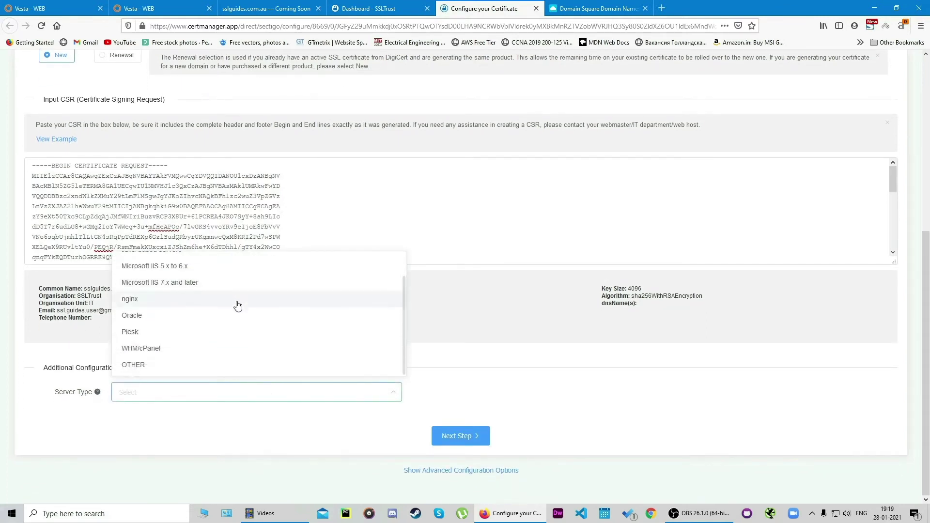
{"action": "scroll", "coordinate": [233, 310], "scroll_direction": "up", "scroll_amount": 2}
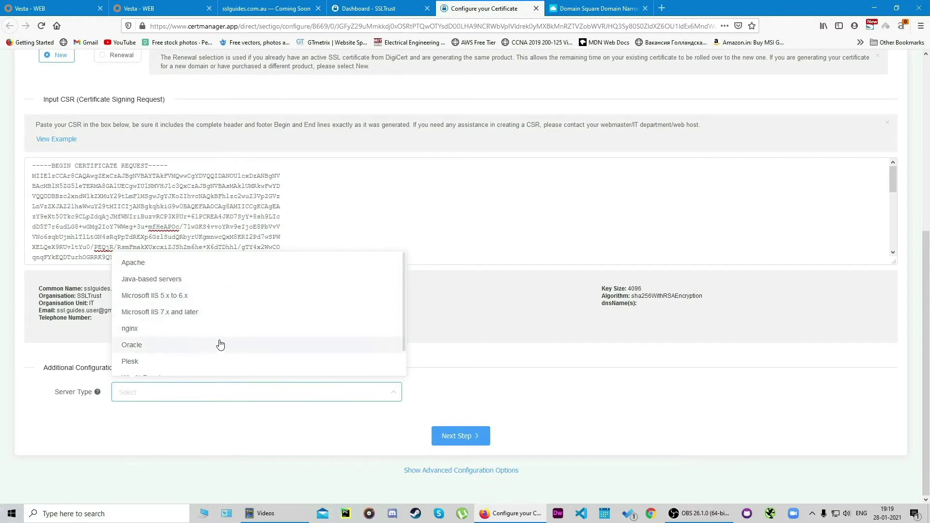
{"action": "scroll", "coordinate": [220, 347], "scroll_direction": "down", "scroll_amount": 1}
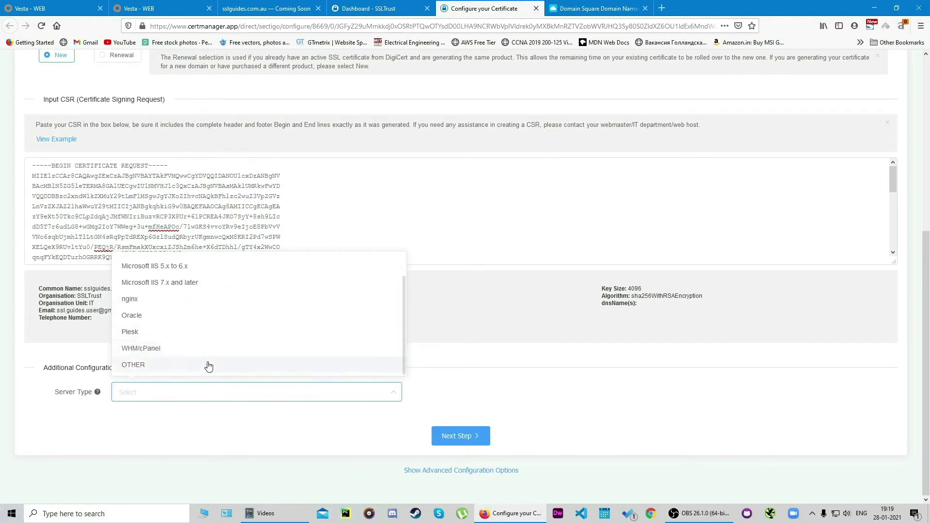
{"action": "left_click", "coordinate": [208, 367]}
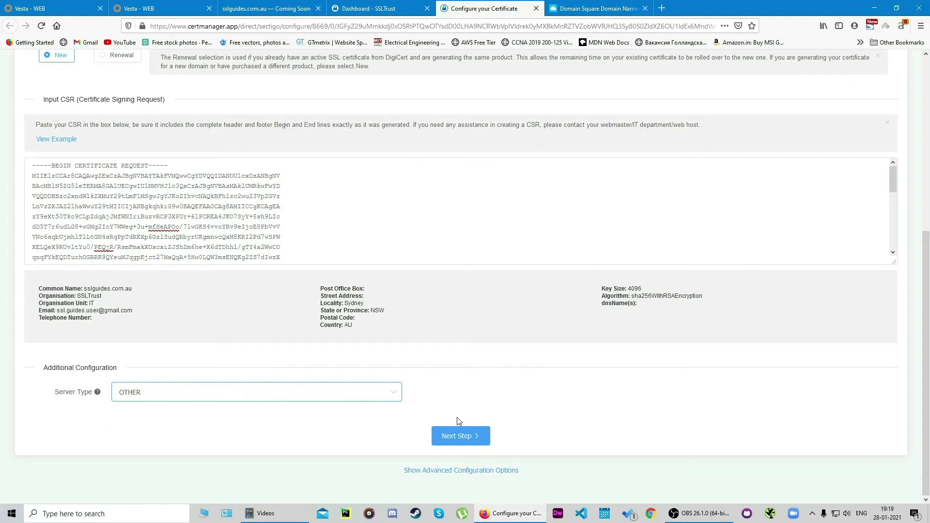
Step: Fill in the admin contact's title, first name, last name and e-mail address
{"action": "left_click", "coordinate": [460, 435]}
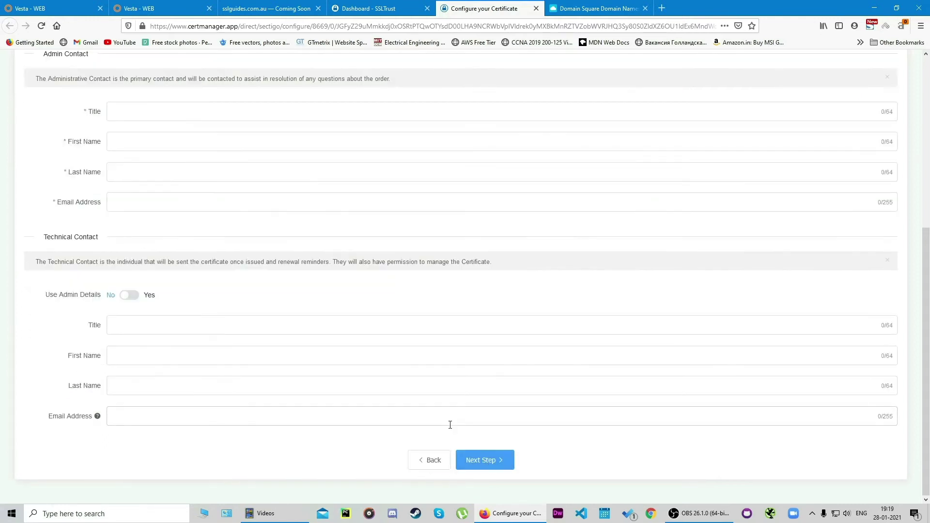
{"action": "scroll", "coordinate": [386, 353], "scroll_direction": "up", "scroll_amount": 3}
{"action": "left_click", "coordinate": [184, 259]}
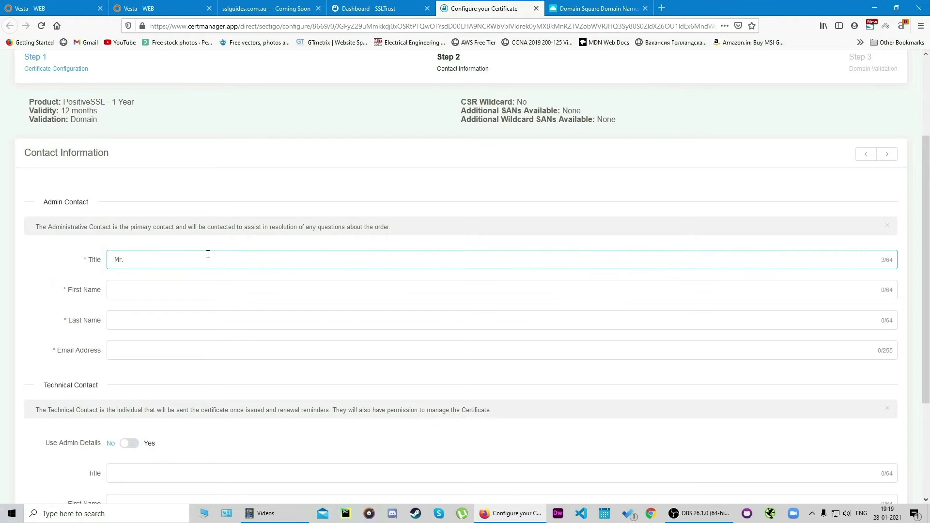
{"action": "left_click", "coordinate": [201, 291]}
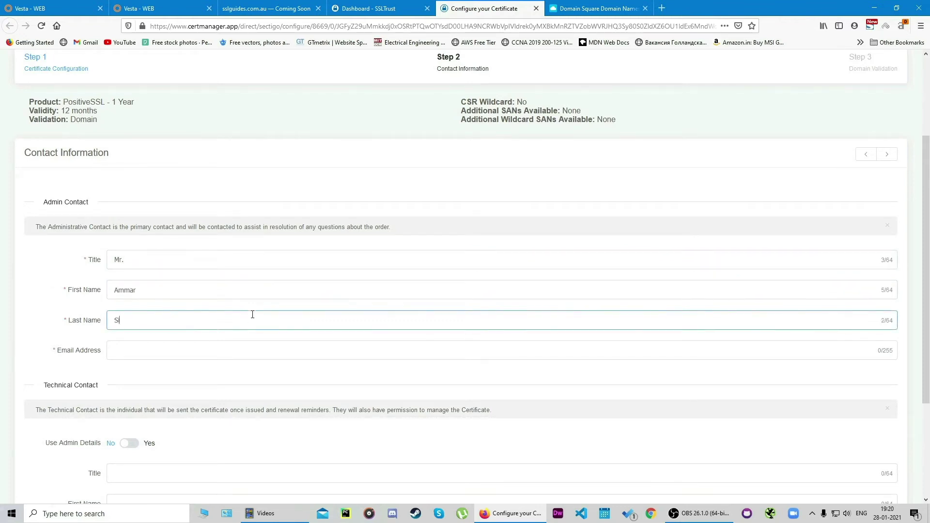
{"action": "left_click", "coordinate": [237, 349]}
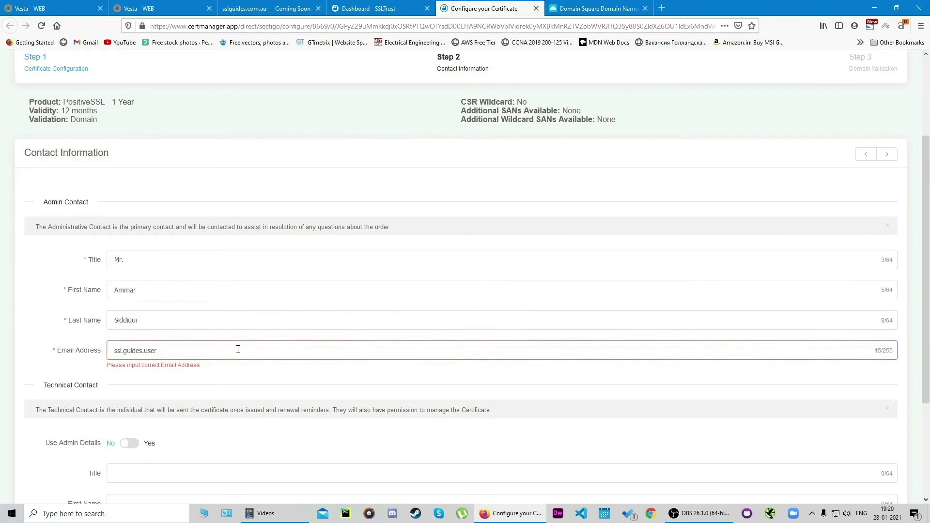
Step: Reuse the admin details for the technical contact and continue to domain validation
{"action": "scroll", "coordinate": [238, 349], "scroll_direction": "down", "scroll_amount": 3}
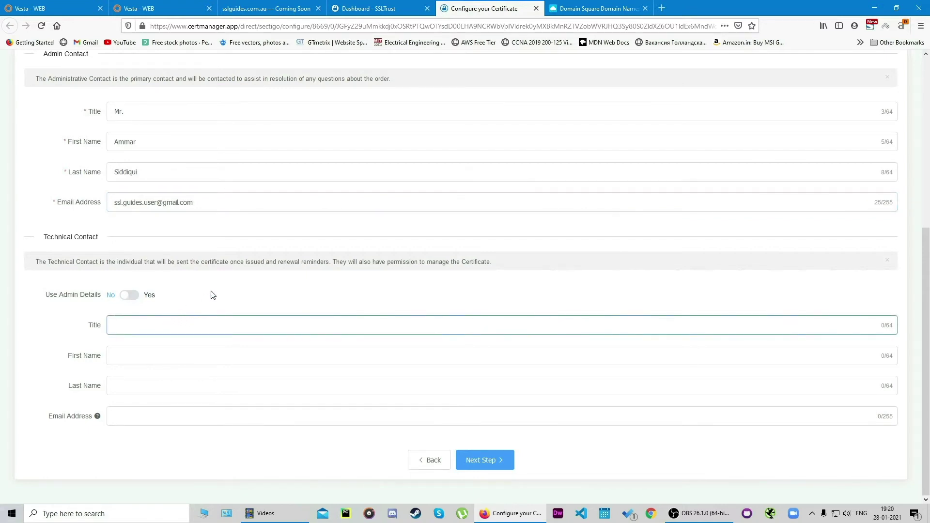
{"action": "left_click", "coordinate": [130, 298]}
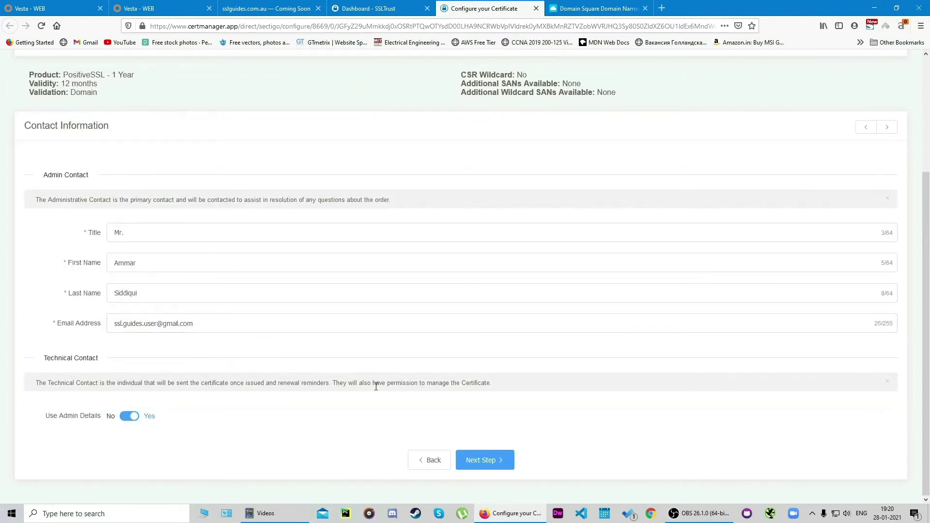
{"action": "left_click", "coordinate": [492, 461]}
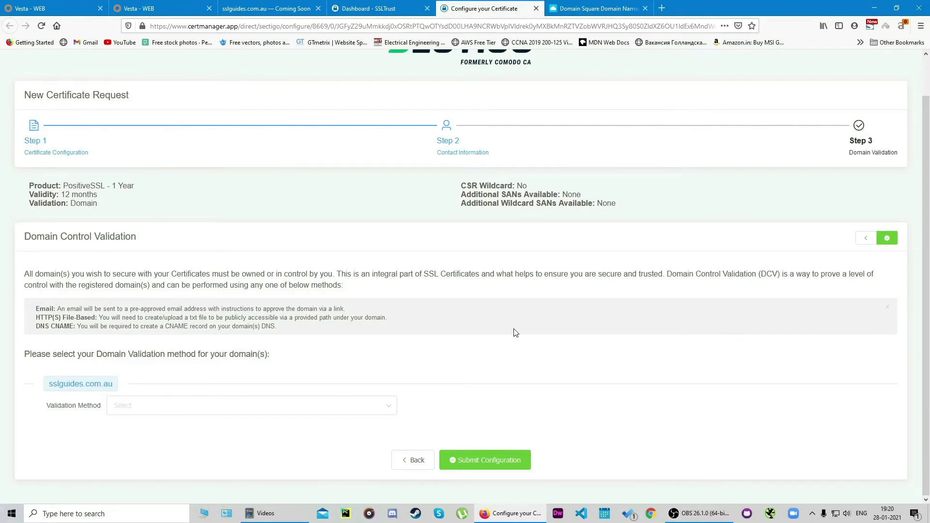
Step: Choose Email validation for sslguides.com.au, keeping the default admin approver address
{"action": "scroll", "coordinate": [518, 317], "scroll_direction": "up", "scroll_amount": 1}
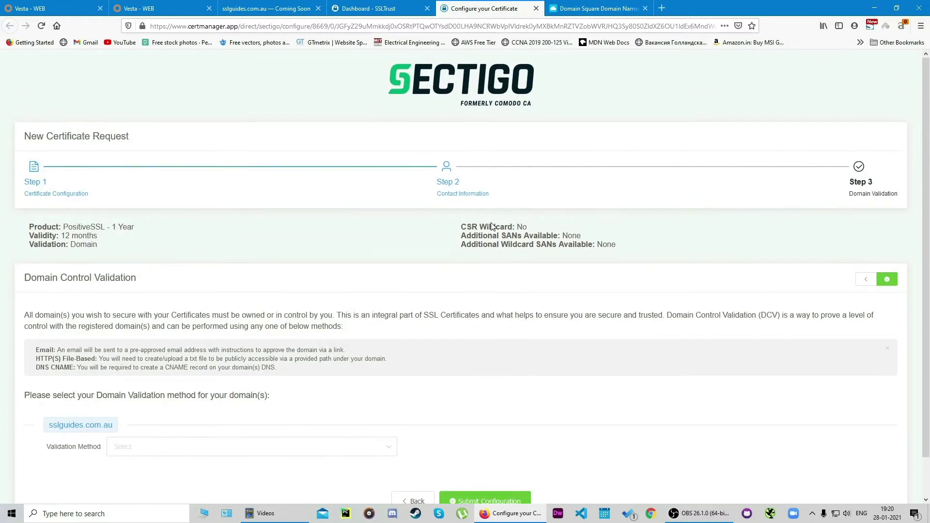
{"action": "scroll", "coordinate": [365, 317], "scroll_direction": "down", "scroll_amount": 1}
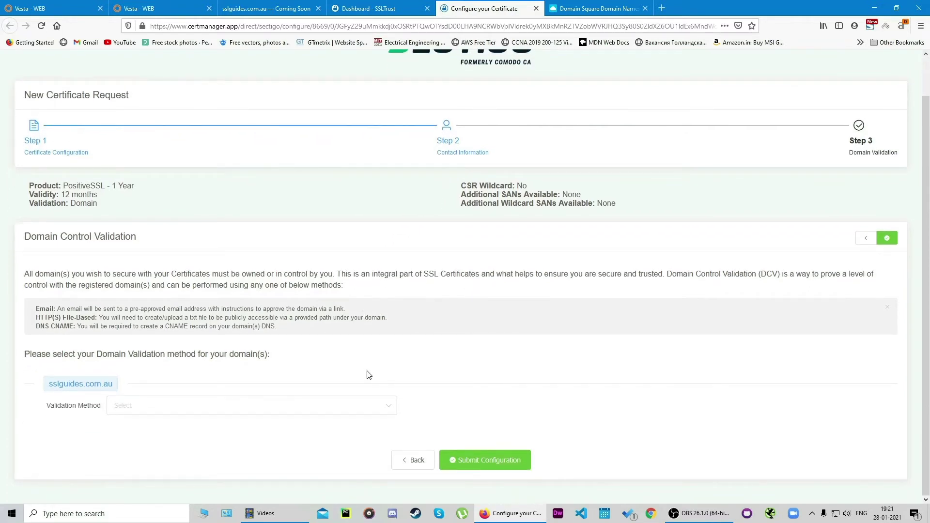
{"action": "left_click", "coordinate": [352, 406]}
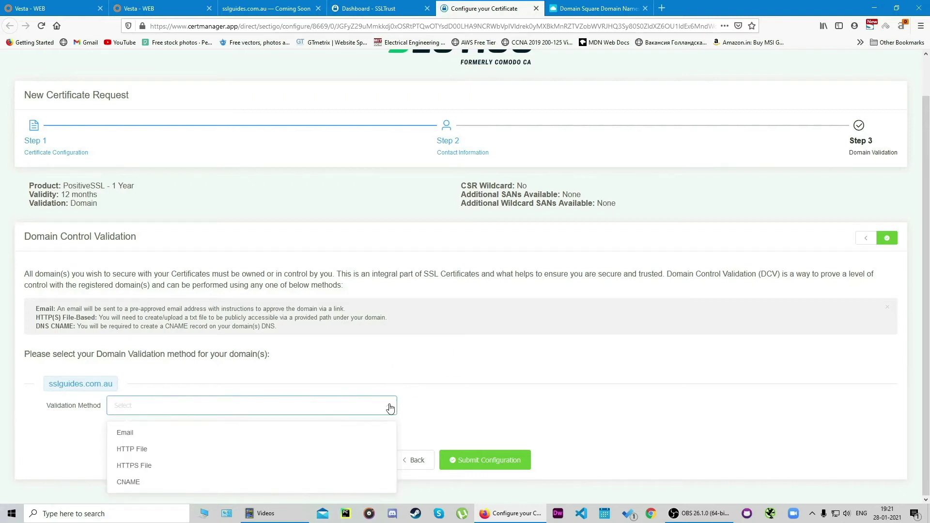
{"action": "left_click", "coordinate": [300, 437]}
{"action": "scroll", "coordinate": [339, 387], "scroll_direction": "down", "scroll_amount": 1}
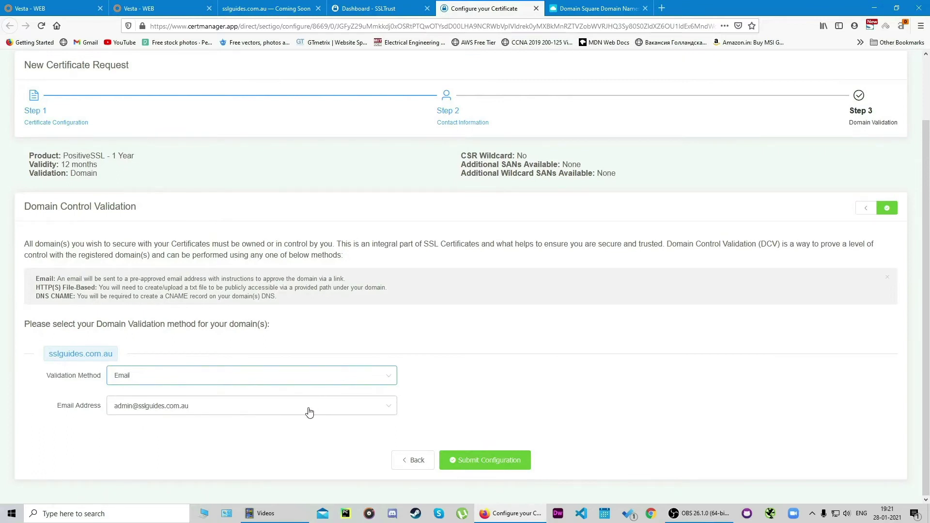
{"action": "left_click", "coordinate": [309, 412]}
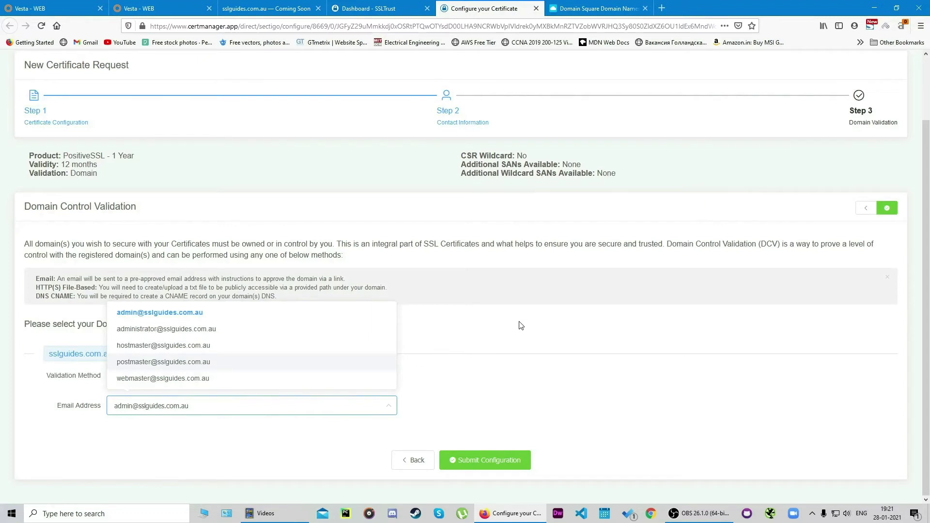
Step: Switch the validation method for sslguides.com.au to HTTP File
{"action": "left_click", "coordinate": [495, 321]}
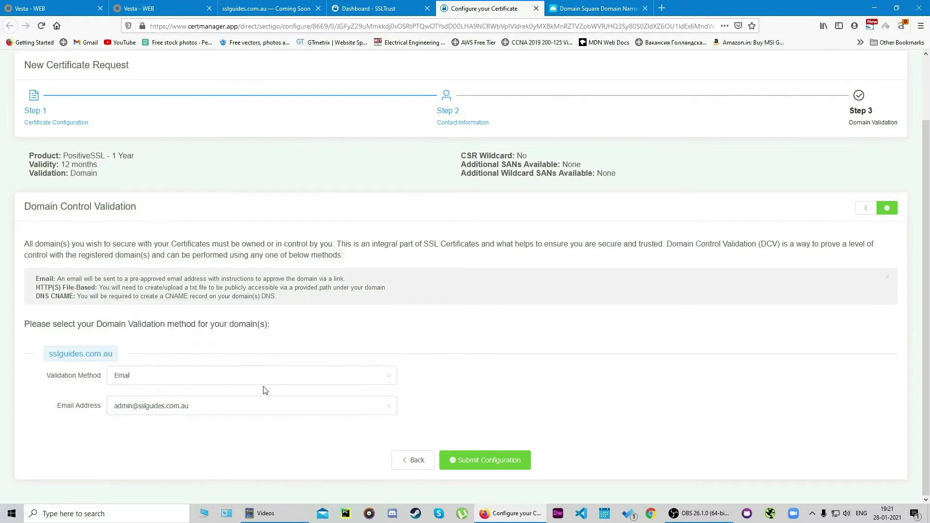
{"action": "left_click", "coordinate": [252, 377]}
{"action": "left_click", "coordinate": [208, 419]}
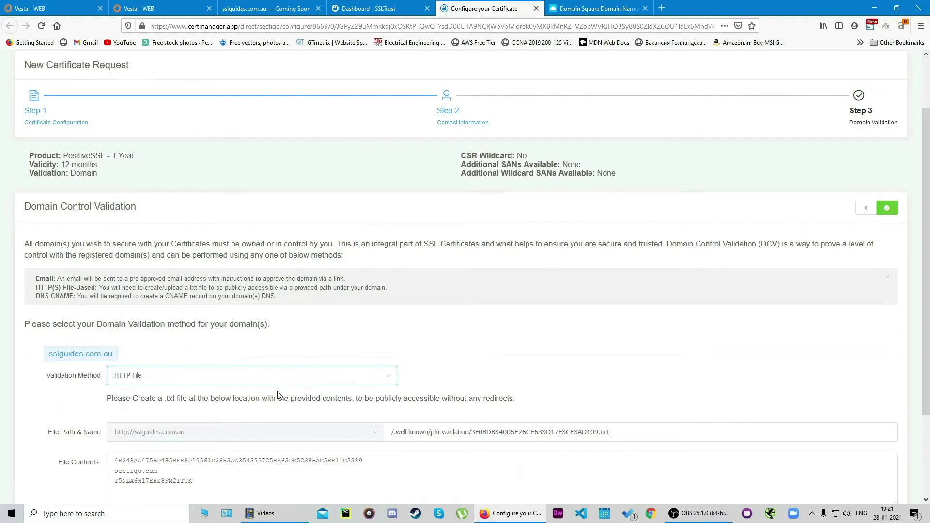
{"action": "scroll", "coordinate": [378, 339], "scroll_direction": "down", "scroll_amount": 3}
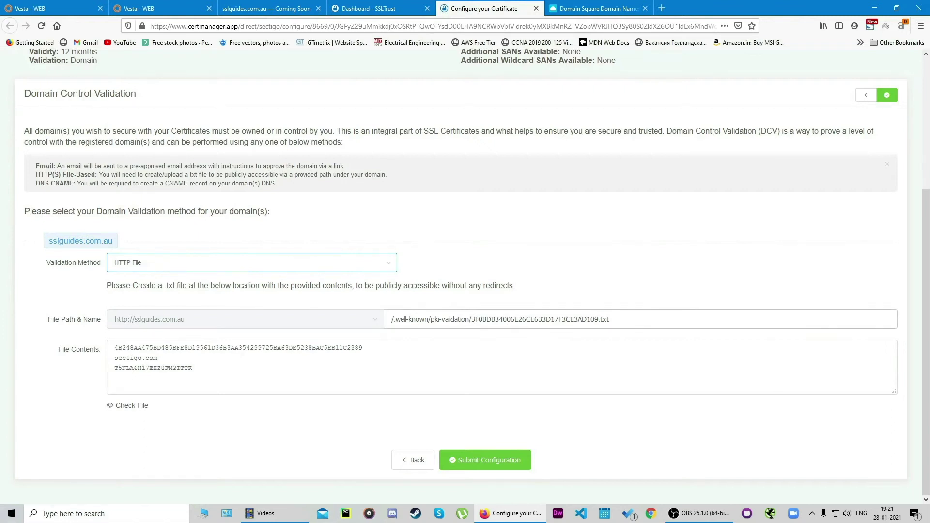
Step: Review the file path /.well-known/pki-validation/3F0BDB34006E26CE633D17F3CE3AD109.txt and its required contents
{"action": "left_click_drag", "start_coordinate": [474, 320], "coordinate": [602, 322]}
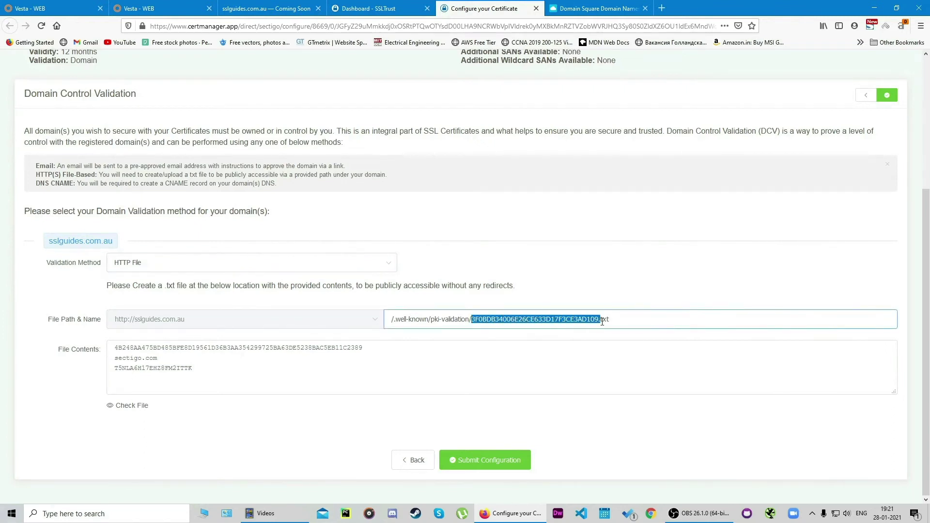
{"action": "left_click", "coordinate": [655, 285]}
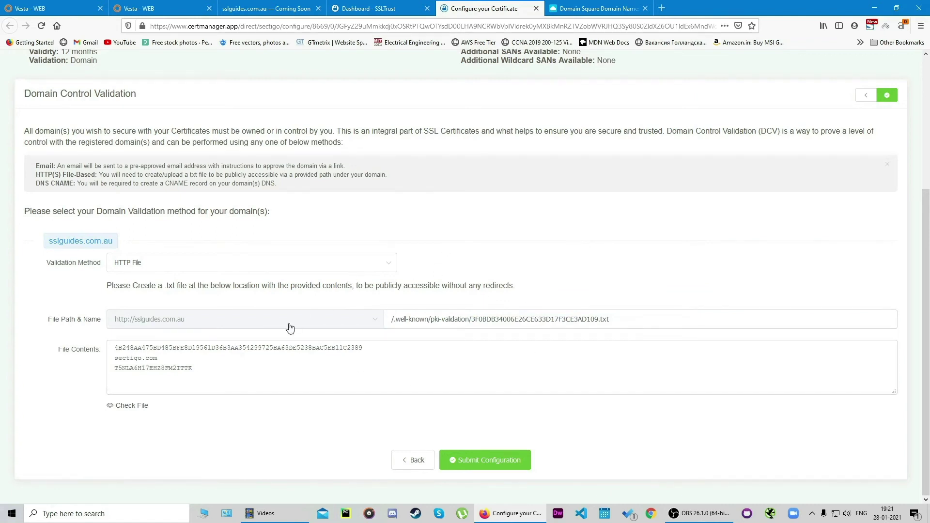
{"action": "left_click_drag", "start_coordinate": [226, 375], "coordinate": [106, 343]}
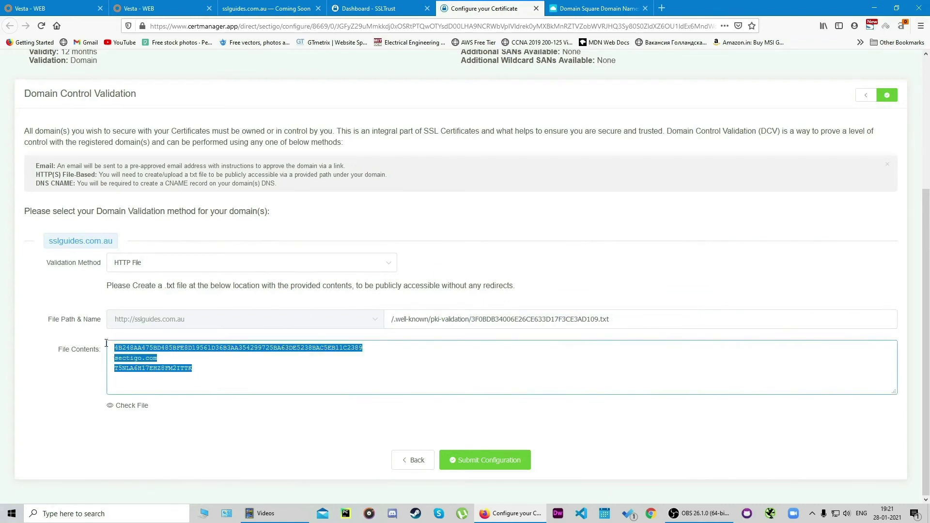
{"action": "left_click", "coordinate": [609, 293]}
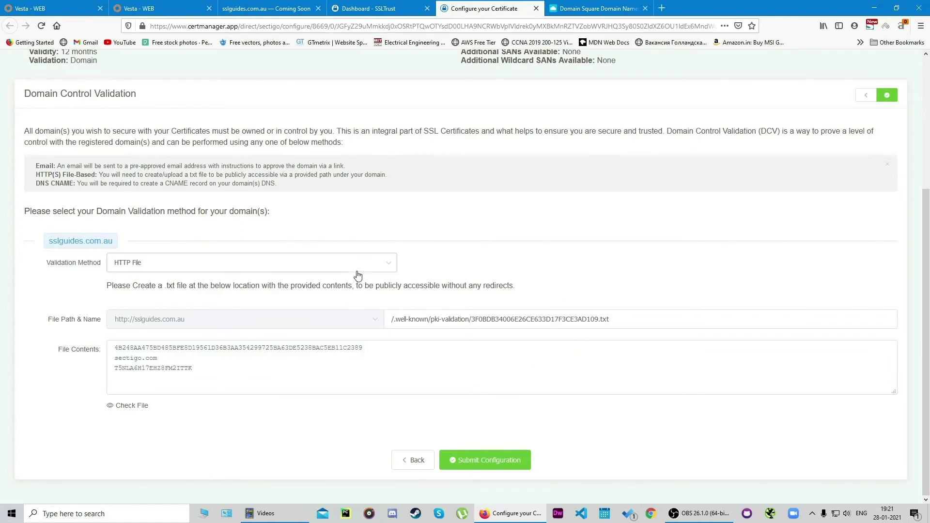
Step: Switch the validation method for sslguides.com.au to CNAME
{"action": "left_click", "coordinate": [328, 272]}
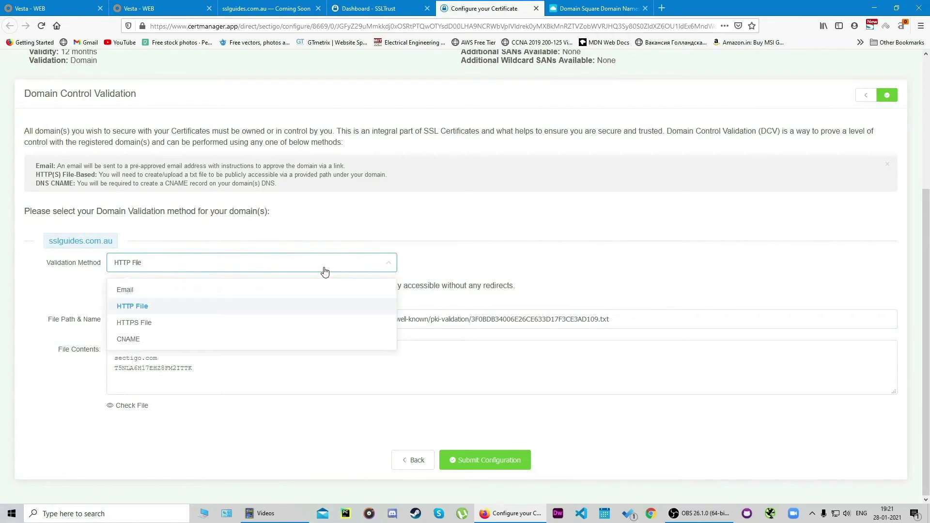
{"action": "left_click", "coordinate": [250, 339]}
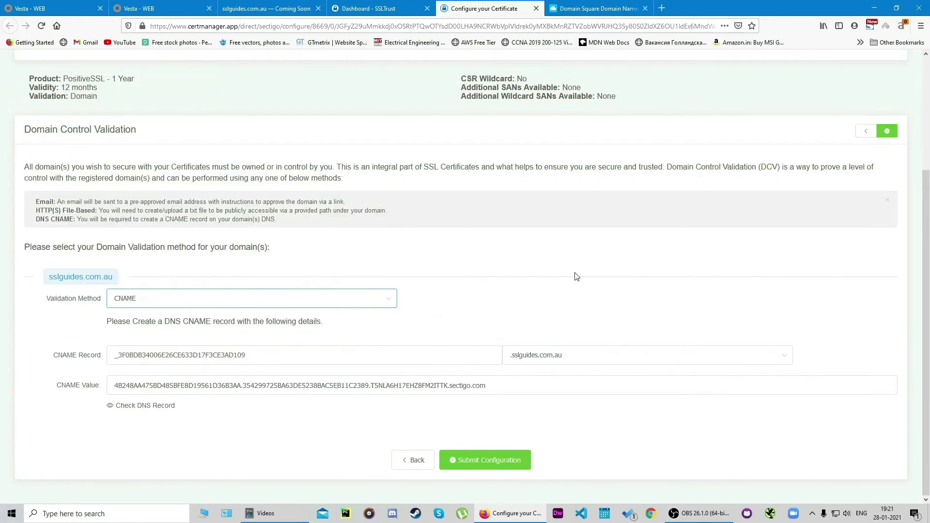
{"action": "scroll", "coordinate": [574, 276], "scroll_direction": "up", "scroll_amount": 3}
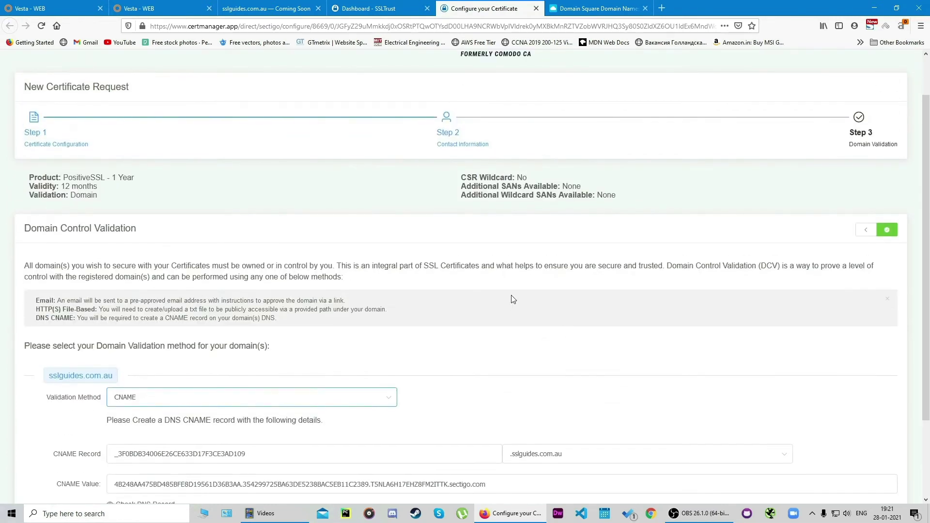
{"action": "scroll", "coordinate": [513, 298], "scroll_direction": "down", "scroll_amount": 2}
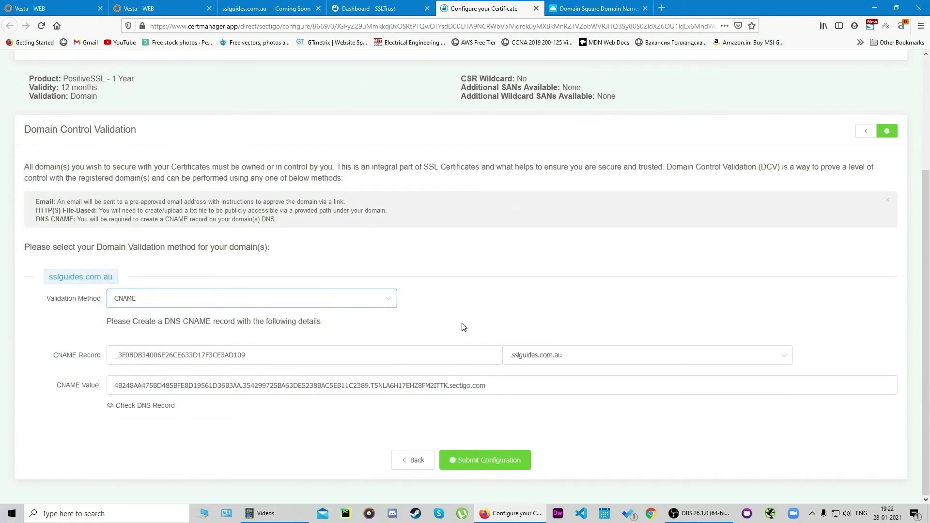
{"action": "scroll", "coordinate": [468, 324], "scroll_direction": "up", "scroll_amount": 1}
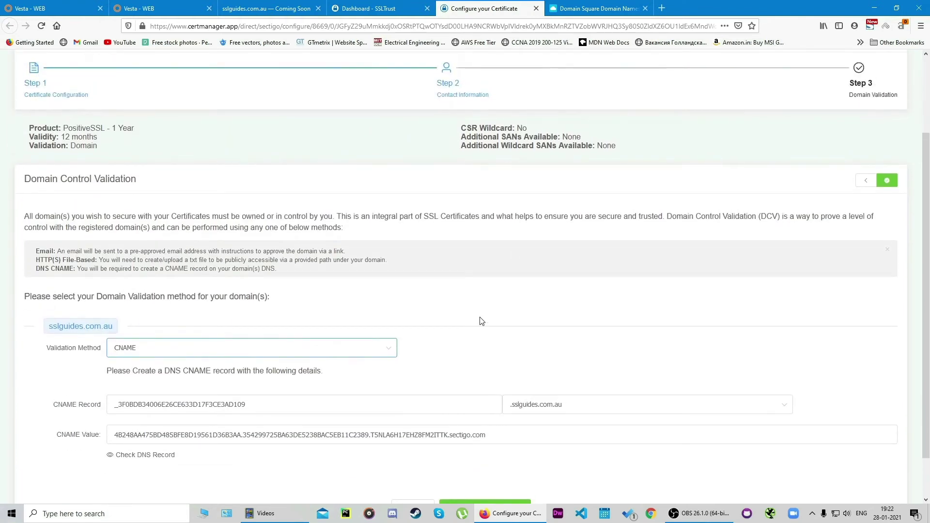
Step: Copy the CNAME record name _3F0BDB34006E26CE633D17F3CE3AD109.sslguides.com.au
{"action": "left_click_drag", "start_coordinate": [246, 404], "coordinate": [115, 403]}
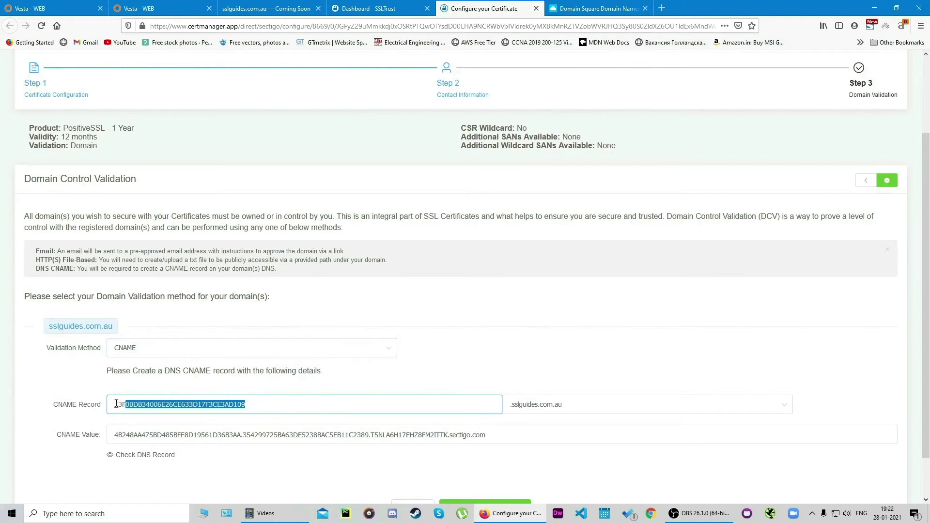
{"action": "right_click", "coordinate": [140, 407]}
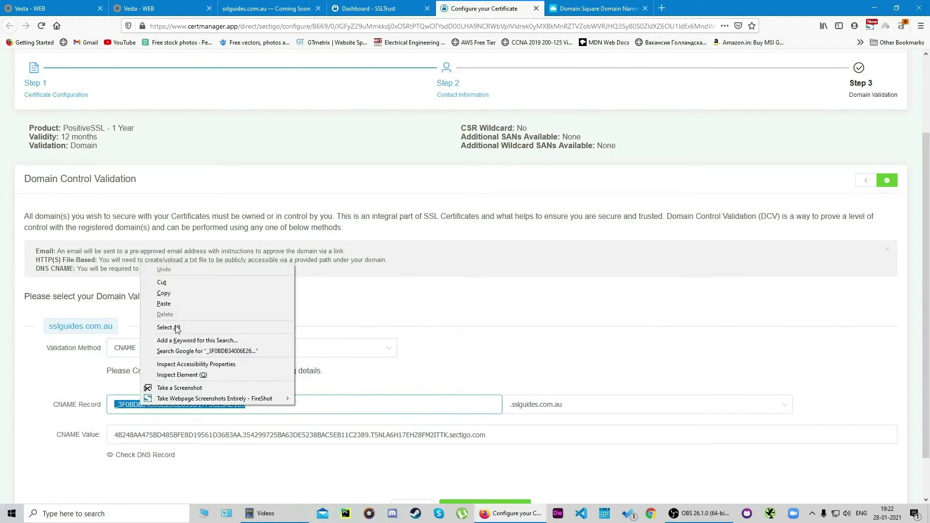
{"action": "left_click", "coordinate": [177, 298]}
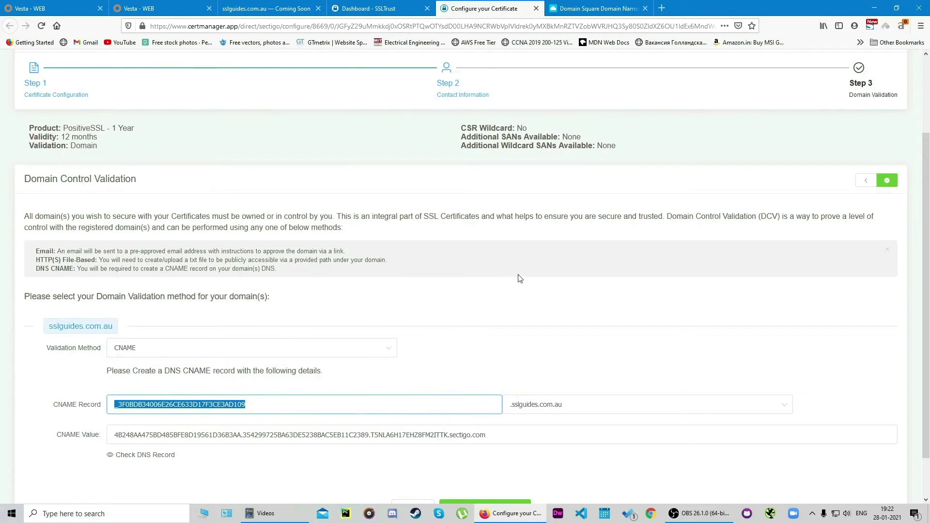
Step: Log in to the Domain Square registrar account and find the domain's DNS settings
{"action": "left_click", "coordinate": [599, 8]}
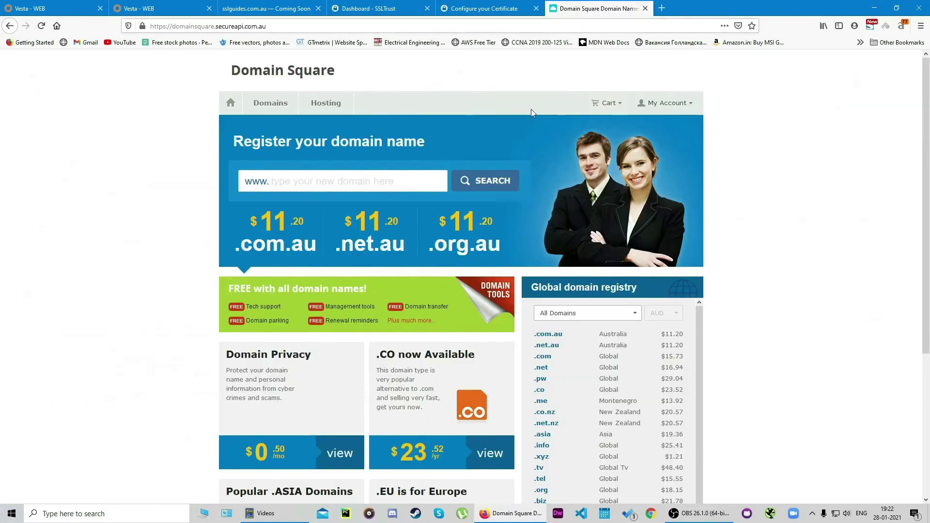
{"action": "left_click", "coordinate": [663, 103]}
{"action": "left_click", "coordinate": [672, 202]}
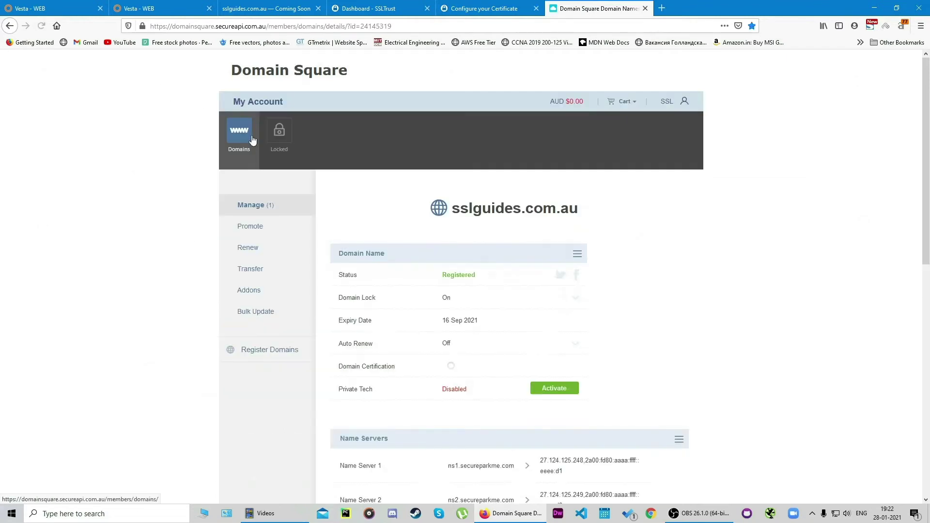
{"action": "scroll", "coordinate": [708, 231], "scroll_direction": "down", "scroll_amount": 4}
{"action": "scroll", "coordinate": [690, 296], "scroll_direction": "down", "scroll_amount": 2}
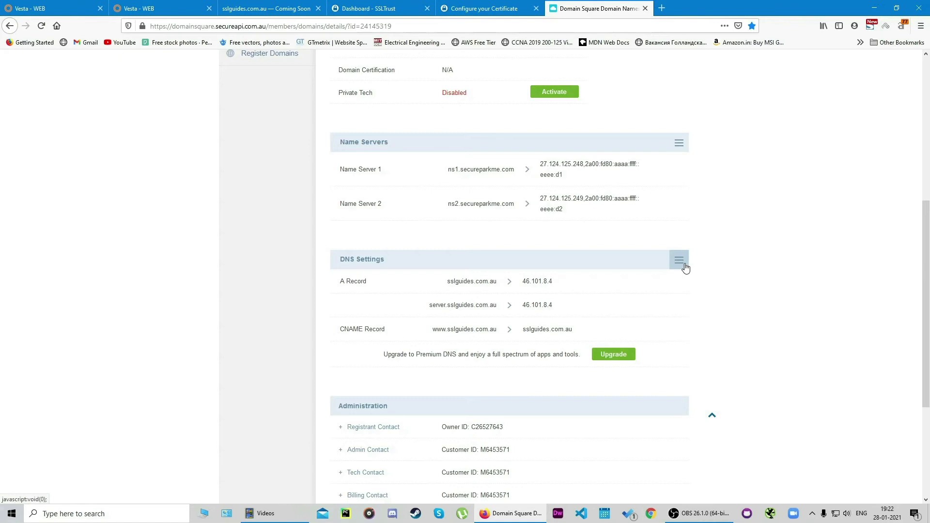
{"action": "scroll", "coordinate": [710, 288], "scroll_direction": "down", "scroll_amount": 1}
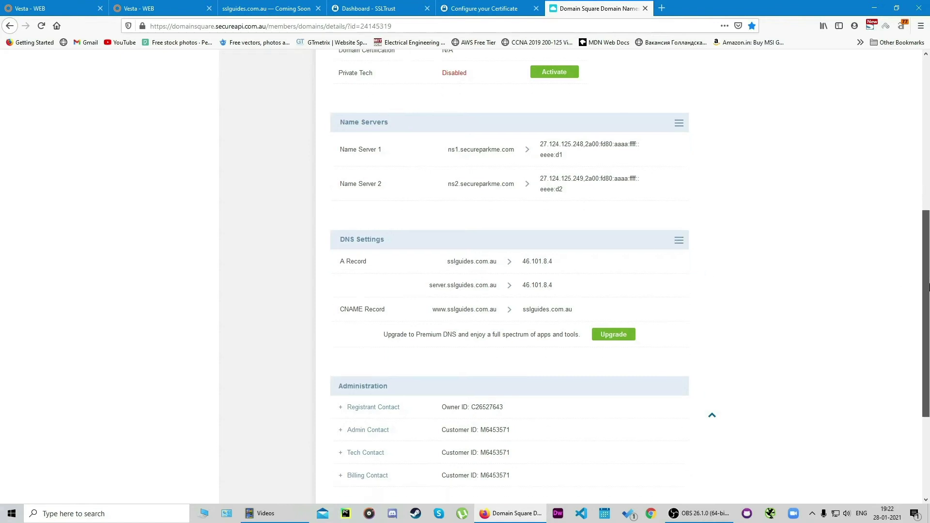
{"action": "scroll", "coordinate": [722, 285], "scroll_direction": "down", "scroll_amount": 1}
Step: Add a new CNAME record, pasting the copied record name as its subdomain
{"action": "left_click", "coordinate": [679, 190]}
{"action": "left_click", "coordinate": [654, 216]}
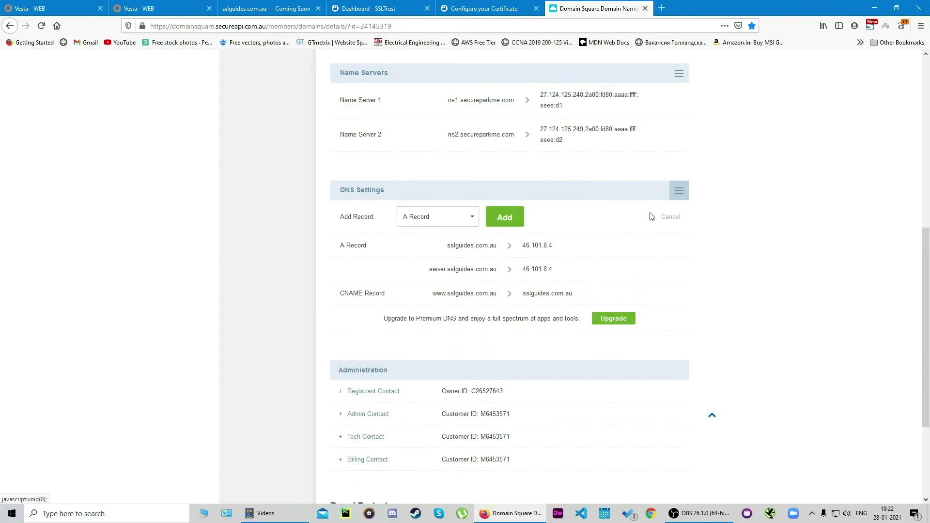
{"action": "left_click", "coordinate": [465, 219]}
{"action": "left_click", "coordinate": [427, 256]}
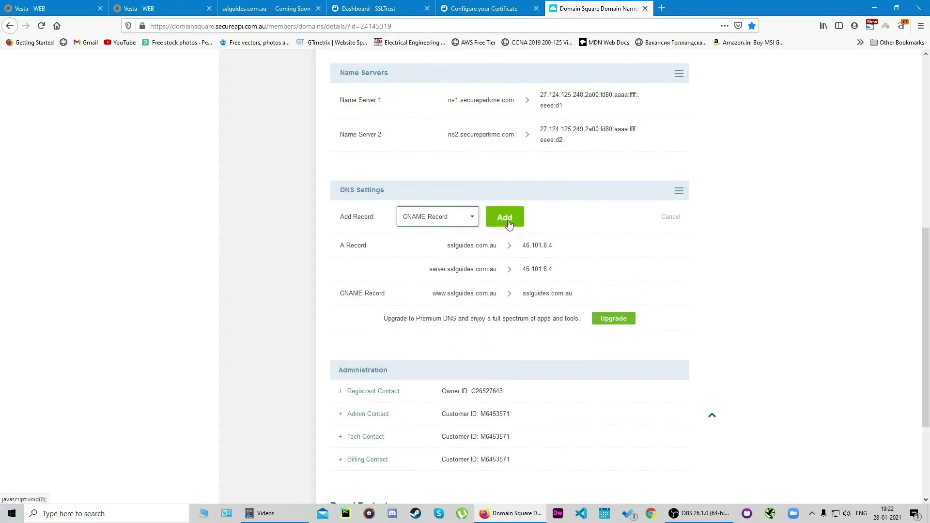
{"action": "left_click", "coordinate": [505, 218]}
{"action": "left_click", "coordinate": [423, 298]}
{"action": "right_click", "coordinate": [422, 300]}
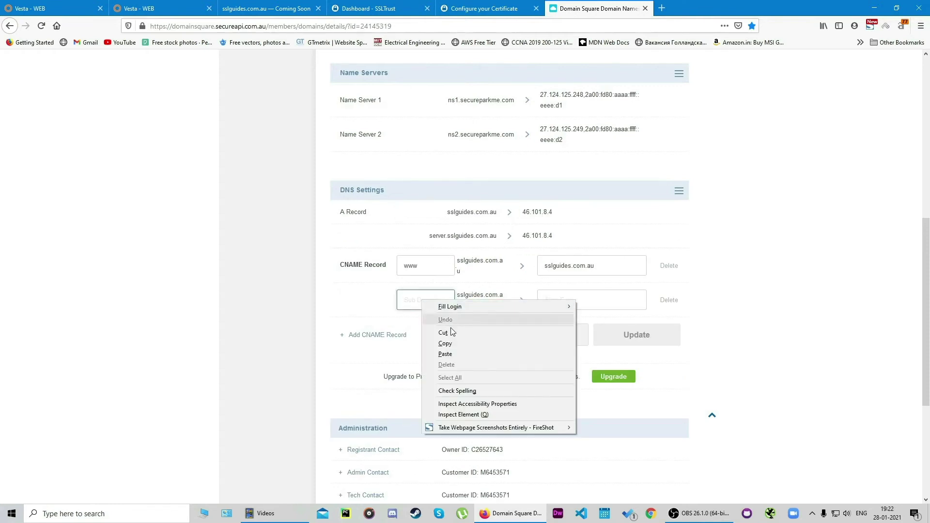
{"action": "left_click", "coordinate": [459, 353]}
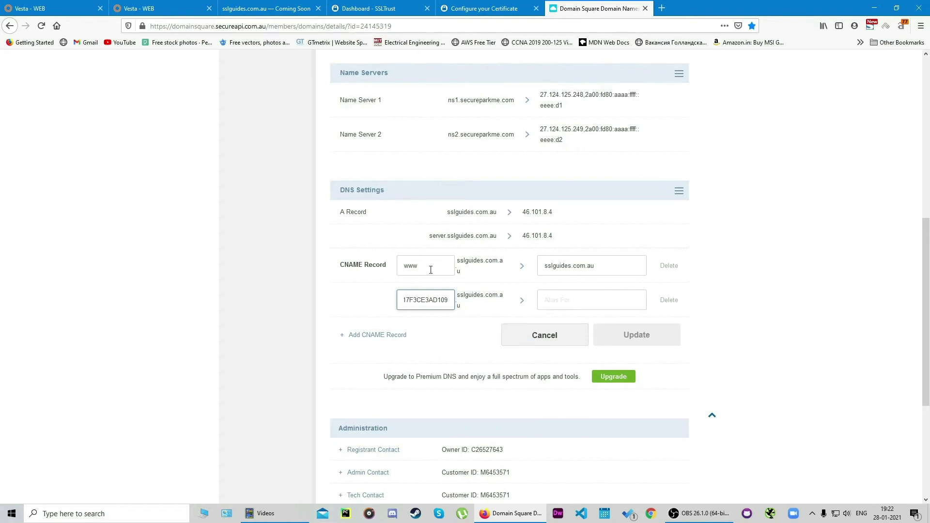
Step: Copy Sectigo's sectigo.com CNAME value and paste it as the record's alias target
{"action": "left_click", "coordinate": [495, 6]}
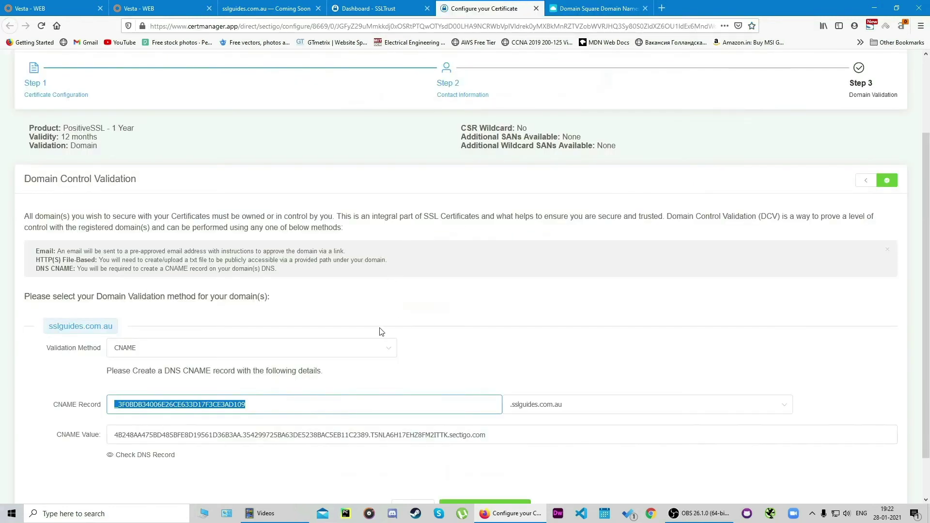
{"action": "left_click_drag", "start_coordinate": [499, 435], "coordinate": [104, 426]}
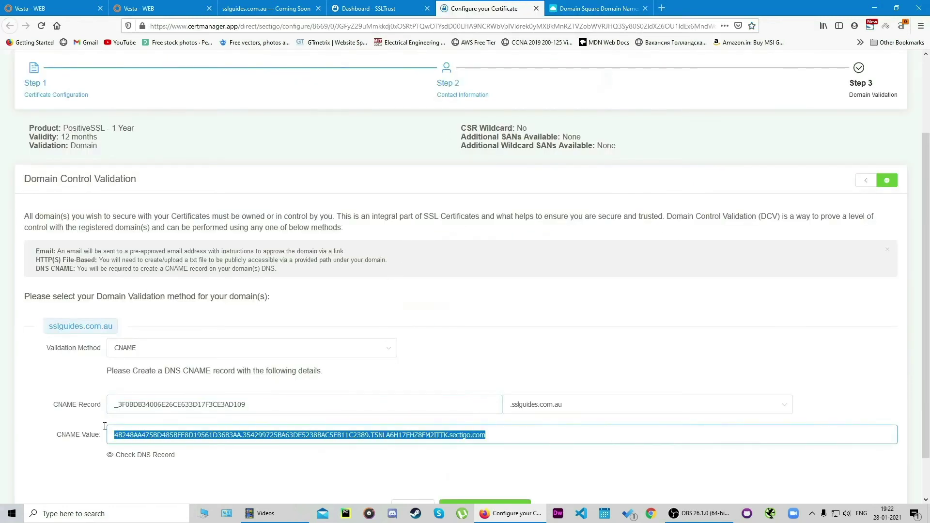
{"action": "right_click", "coordinate": [181, 442]}
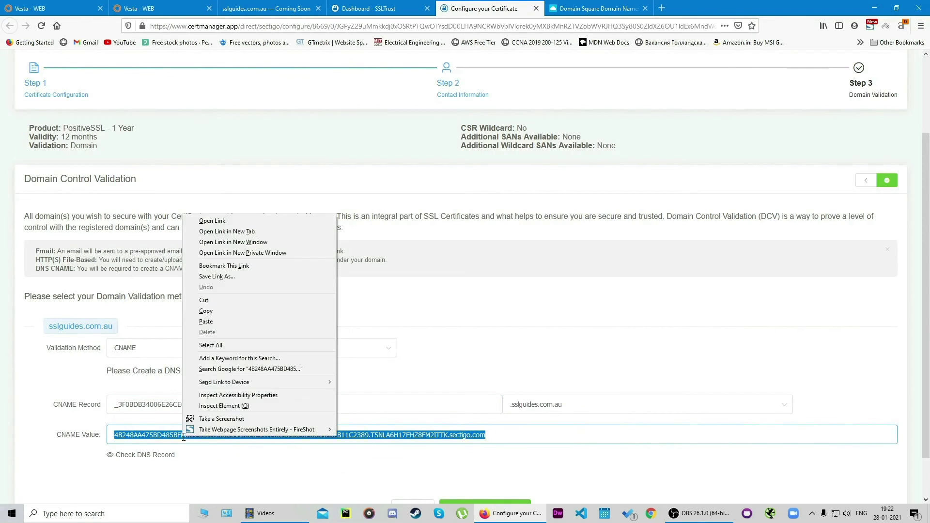
{"action": "left_click", "coordinate": [244, 313]}
{"action": "left_click", "coordinate": [595, 8]}
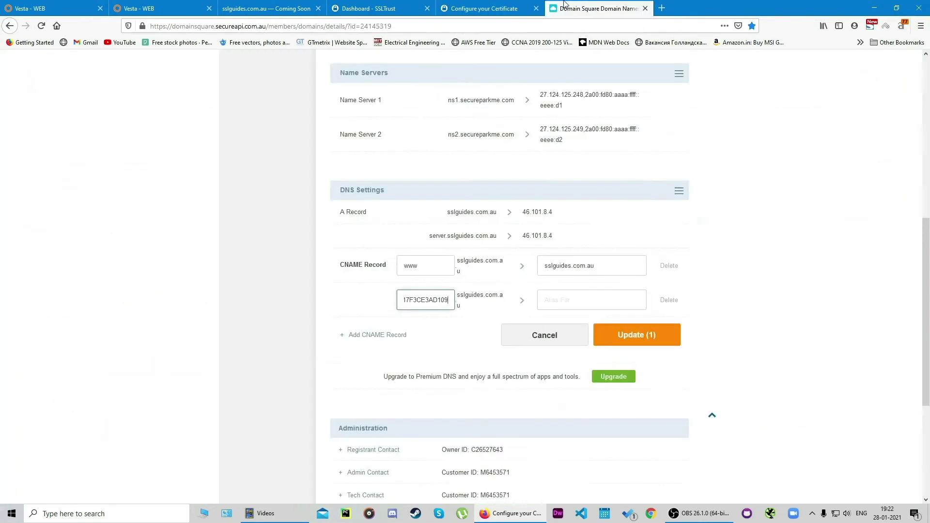
{"action": "right_click", "coordinate": [558, 307]}
{"action": "left_click", "coordinate": [587, 351]}
Step: Save the new CNAME record and go back to the certificate configuration page
{"action": "scroll", "coordinate": [792, 296], "scroll_direction": "down", "scroll_amount": 1}
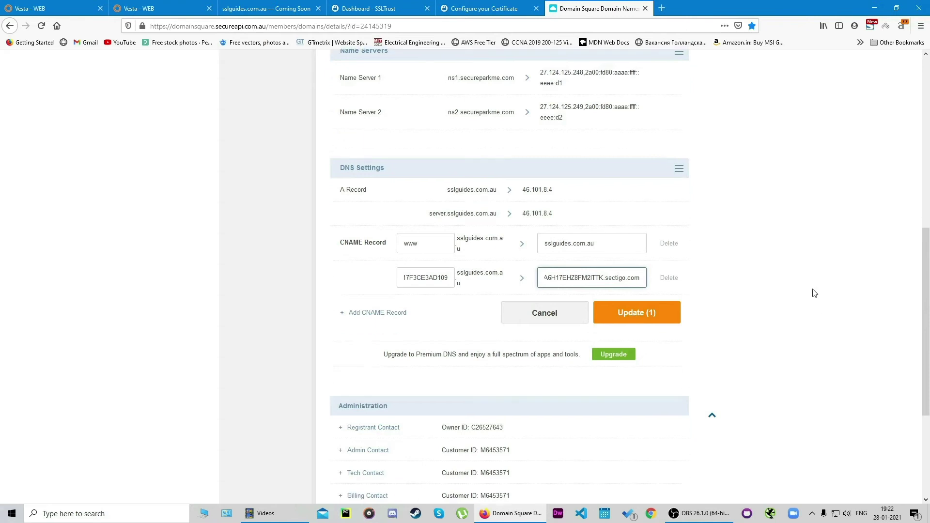
{"action": "scroll", "coordinate": [792, 296], "scroll_direction": "down", "scroll_amount": 1}
{"action": "left_click", "coordinate": [670, 244]}
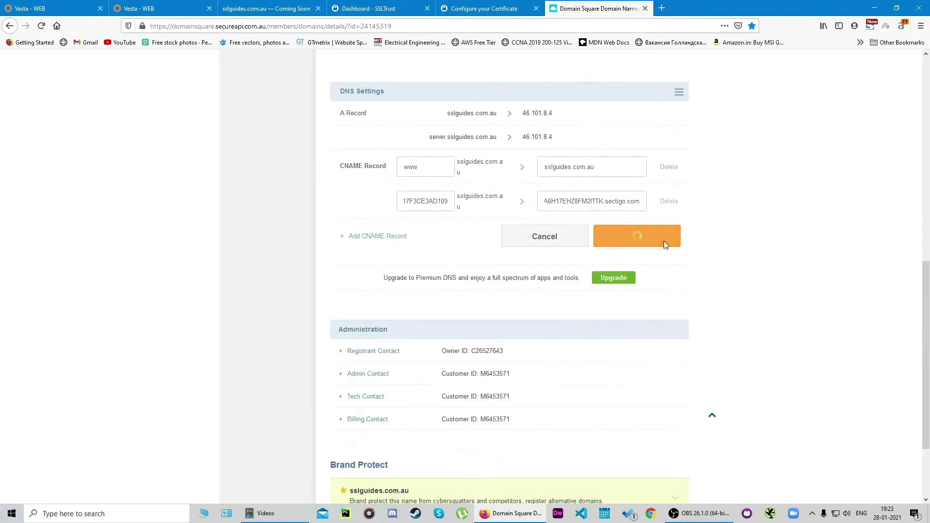
{"action": "left_click", "coordinate": [520, 5]}
Step: Check CNAME propagation for _3F0BDB34006E26CE633D17F3CE3AD109.sslguides.com.au, still unresolved at all 31 servers
{"action": "scroll", "coordinate": [522, 264], "scroll_direction": "down", "scroll_amount": 1}
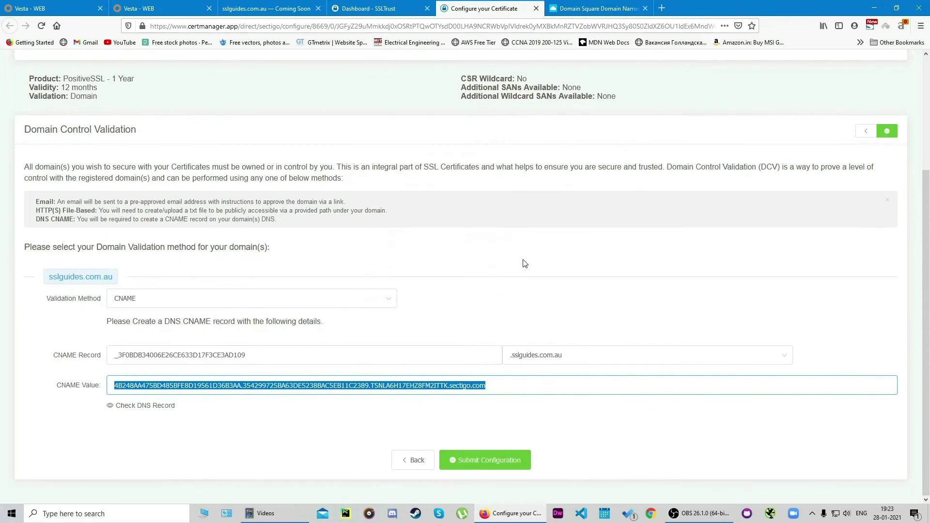
{"action": "left_click", "coordinate": [519, 290]}
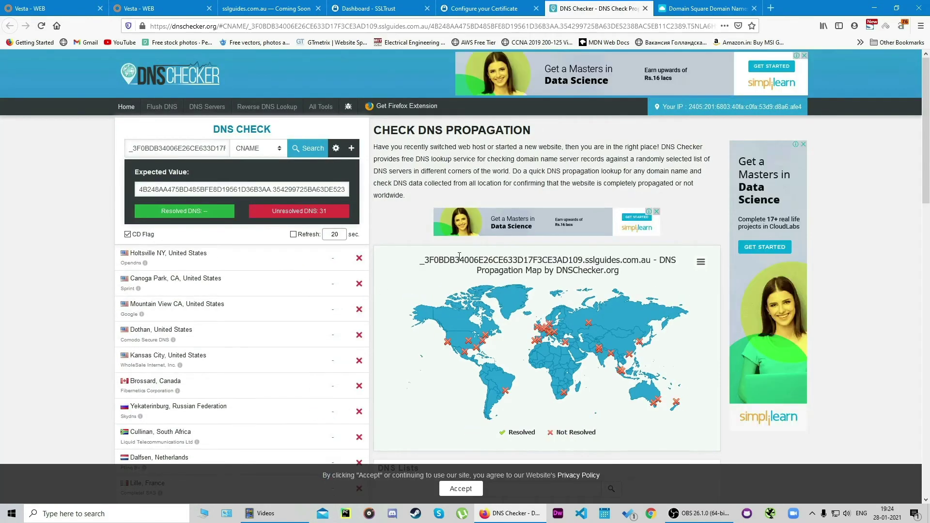
{"action": "scroll", "coordinate": [447, 255], "scroll_direction": "down", "scroll_amount": 3}
{"action": "scroll", "coordinate": [447, 256], "scroll_direction": "up", "scroll_amount": 3}
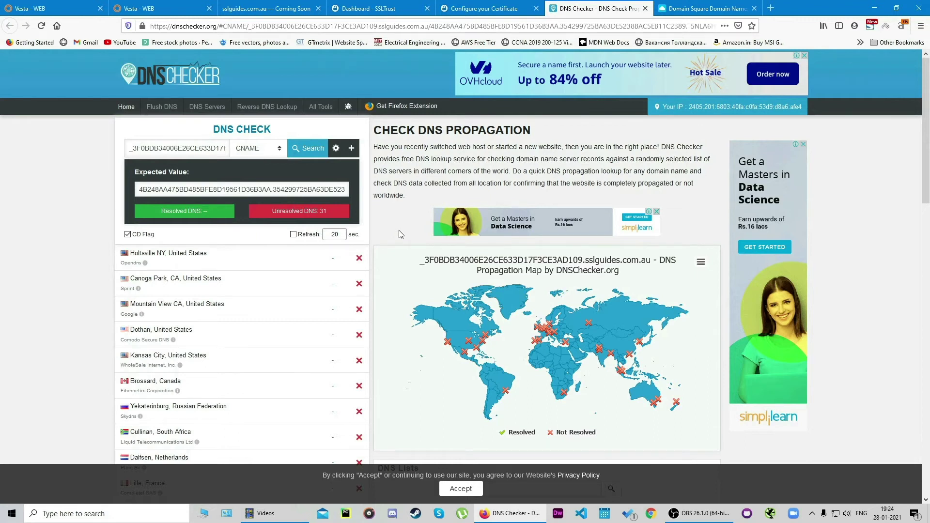
Step: Submit the CNAME validation configuration and open the order's Validation Manager
{"action": "left_click", "coordinate": [474, 8]}
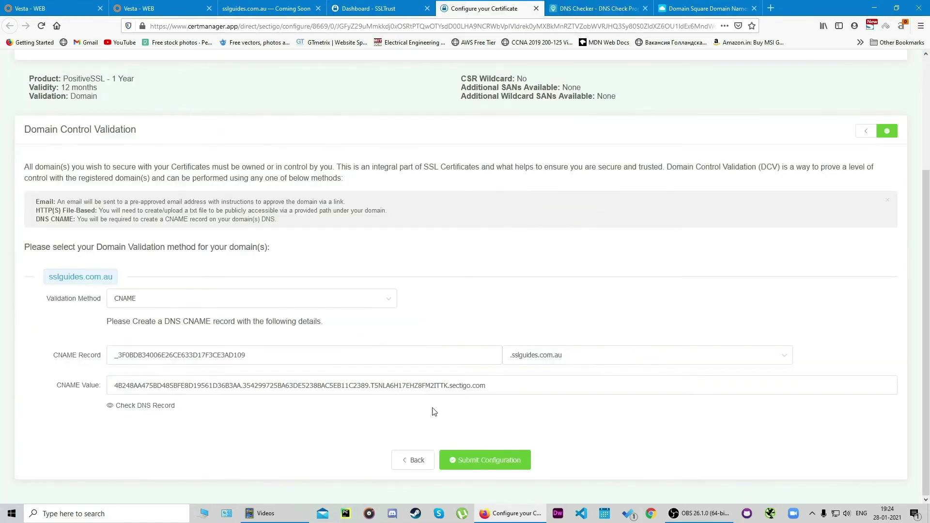
{"action": "left_click", "coordinate": [483, 465]}
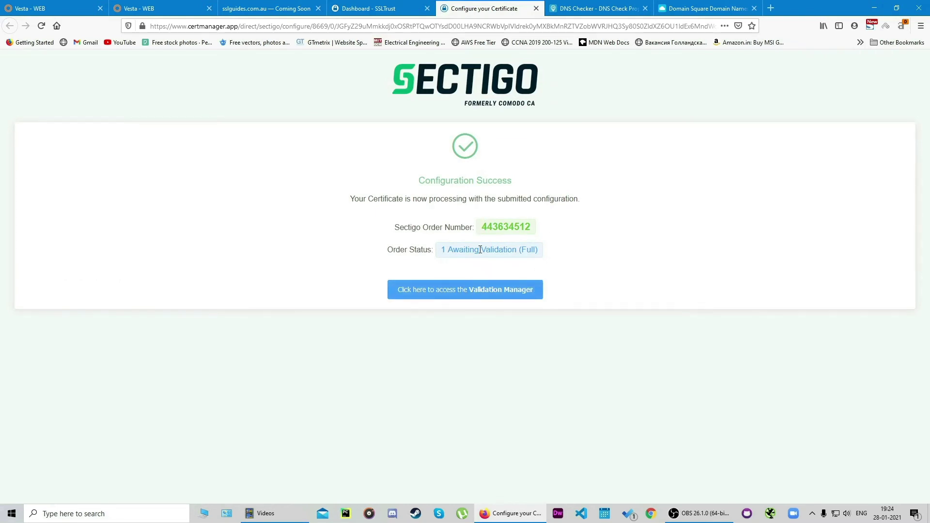
{"action": "left_click", "coordinate": [504, 296]}
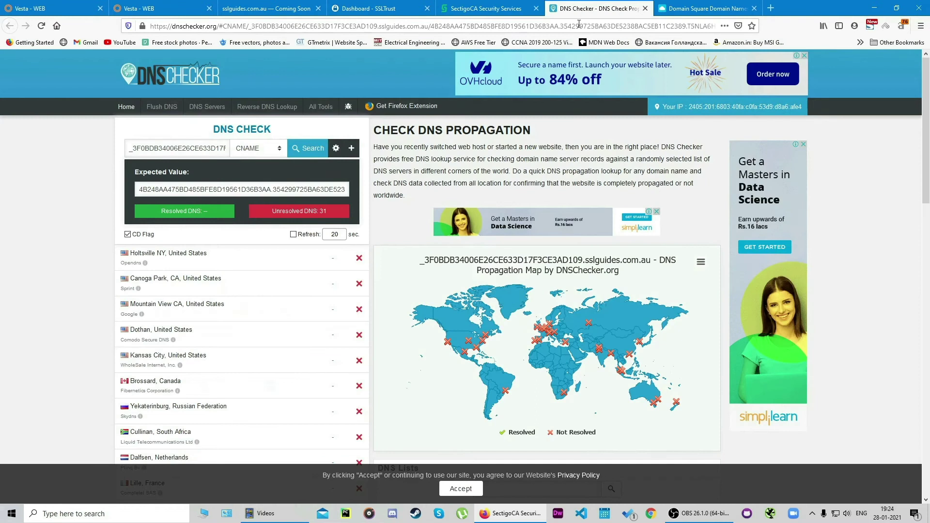
Step: Recheck DNS propagation and expand Domain Control Validation on the order verification page
{"action": "left_click", "coordinate": [577, 10]}
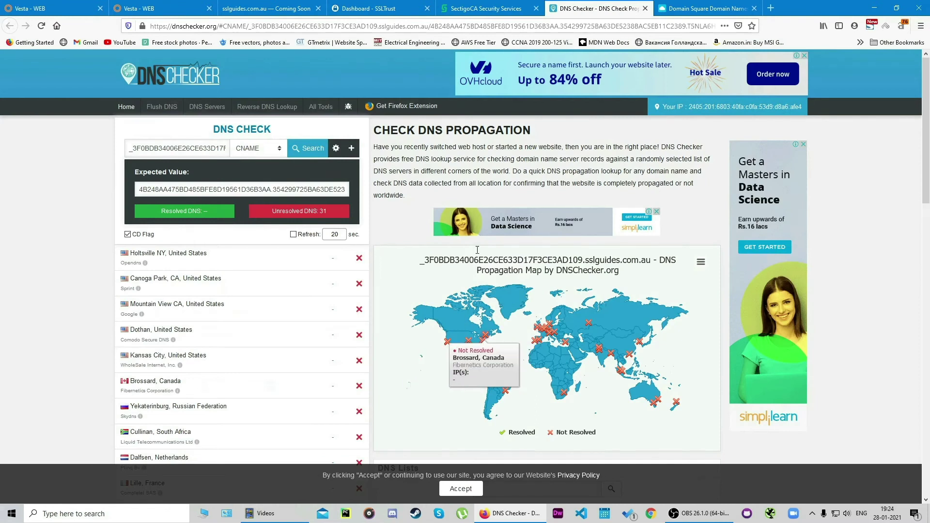
{"action": "key", "text": "ctrl+shift+Tab"}
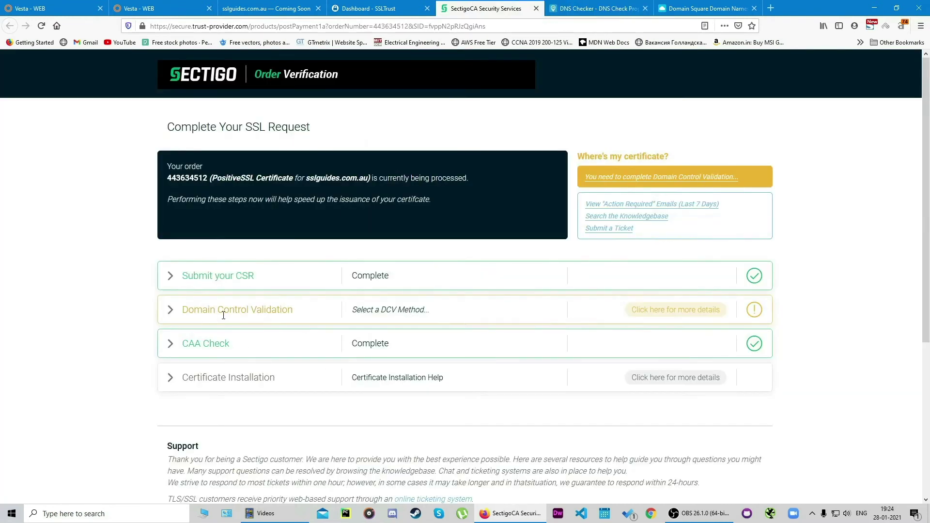
{"action": "left_click", "coordinate": [169, 311]}
{"action": "scroll", "coordinate": [393, 265], "scroll_direction": "down", "scroll_amount": 2}
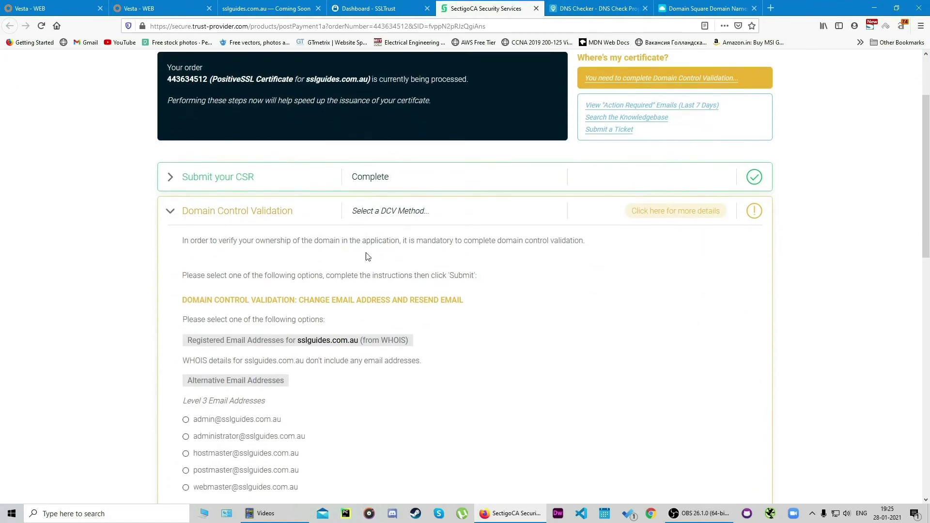
{"action": "scroll", "coordinate": [231, 300], "scroll_direction": "down", "scroll_amount": 5}
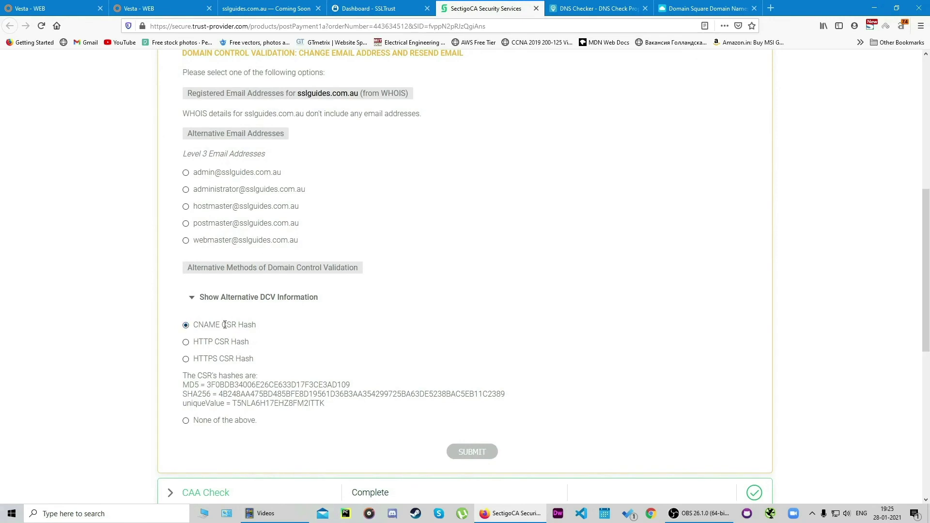
{"action": "scroll", "coordinate": [451, 368], "scroll_direction": "down", "scroll_amount": 1}
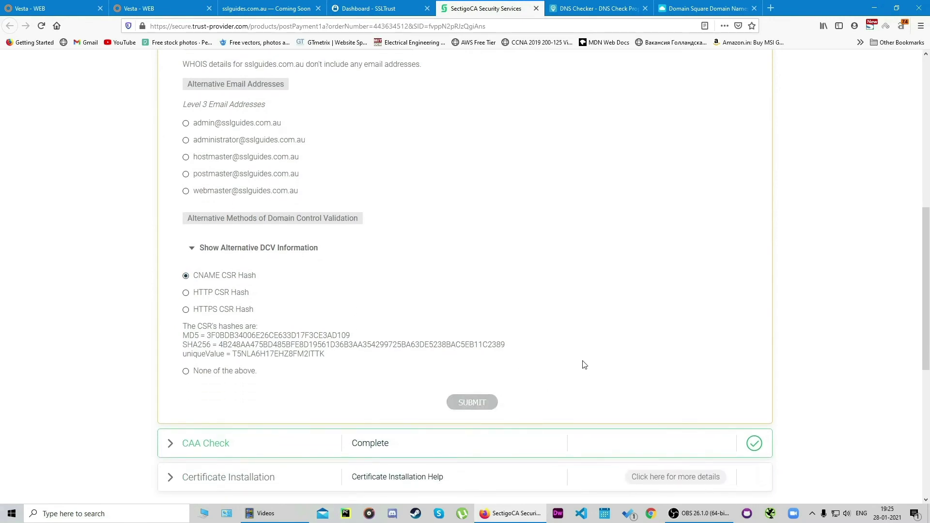
Step: Review the PositiveSSL product in the SSLTrust dashboard and recheck DNS propagation
{"action": "middle_click", "coordinate": [609, 311]}
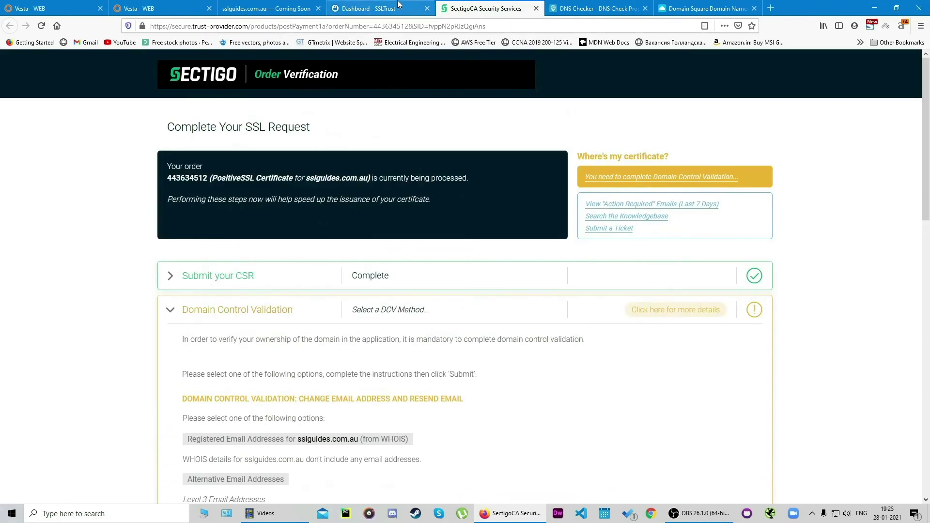
{"action": "left_click", "coordinate": [397, 4]}
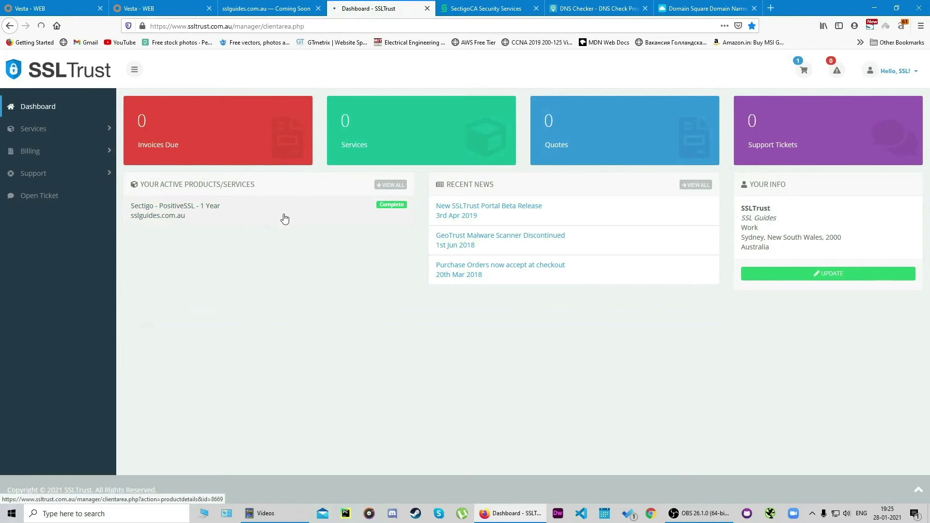
{"action": "left_click", "coordinate": [263, 203]}
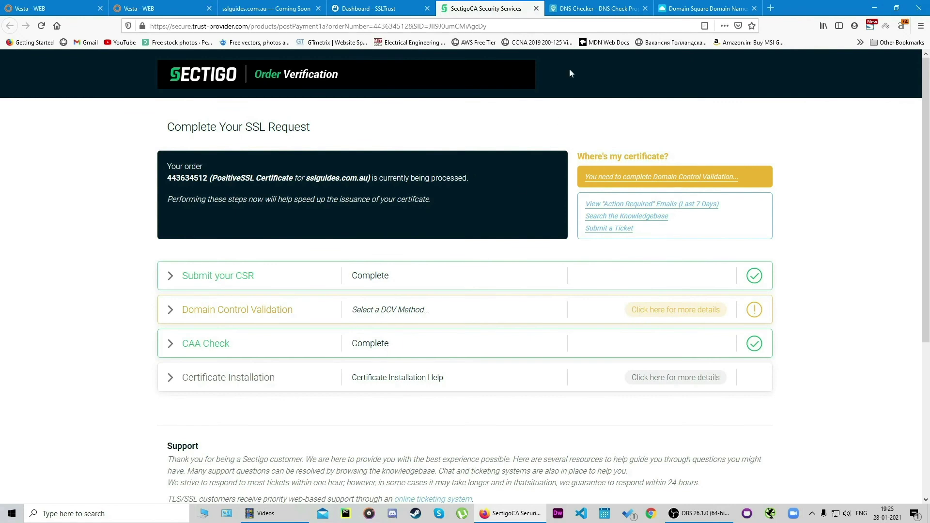
{"action": "left_click", "coordinate": [586, 8]}
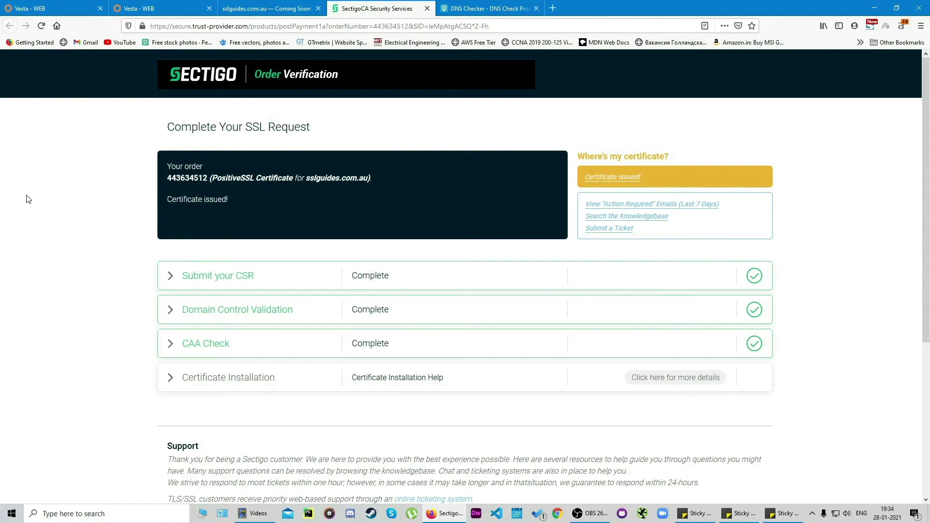
Step: Confirm the validation CNAME resolves, close the order verification page and start a fresh tab
{"action": "left_click", "coordinate": [489, 8]}
{"action": "scroll", "coordinate": [581, 238], "scroll_direction": "down", "scroll_amount": 3}
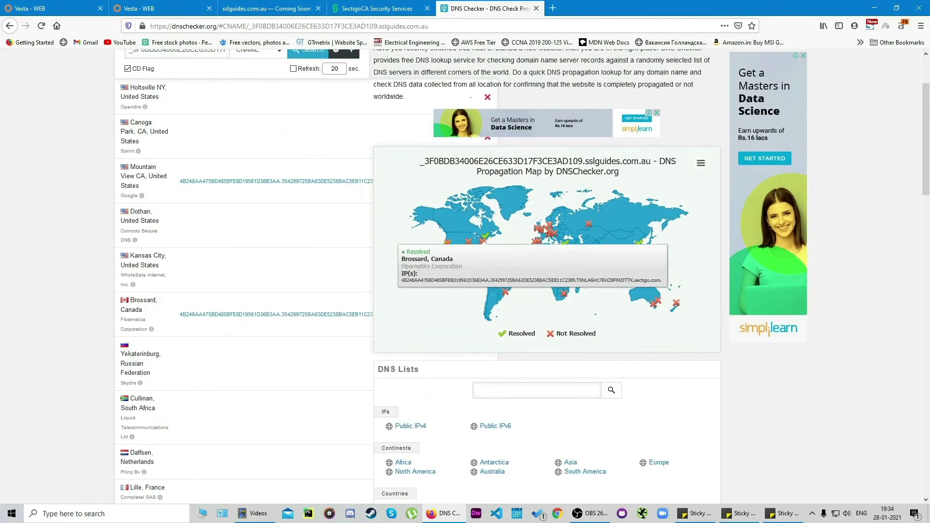
{"action": "scroll", "coordinate": [581, 234], "scroll_direction": "up", "scroll_amount": 3}
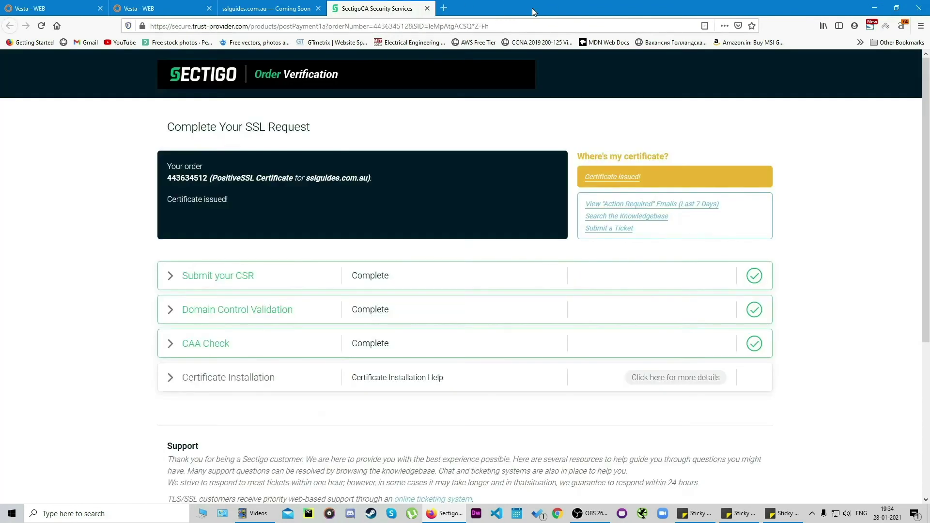
{"action": "left_click", "coordinate": [427, 8]}
{"action": "key", "text": "ctrl+t"}
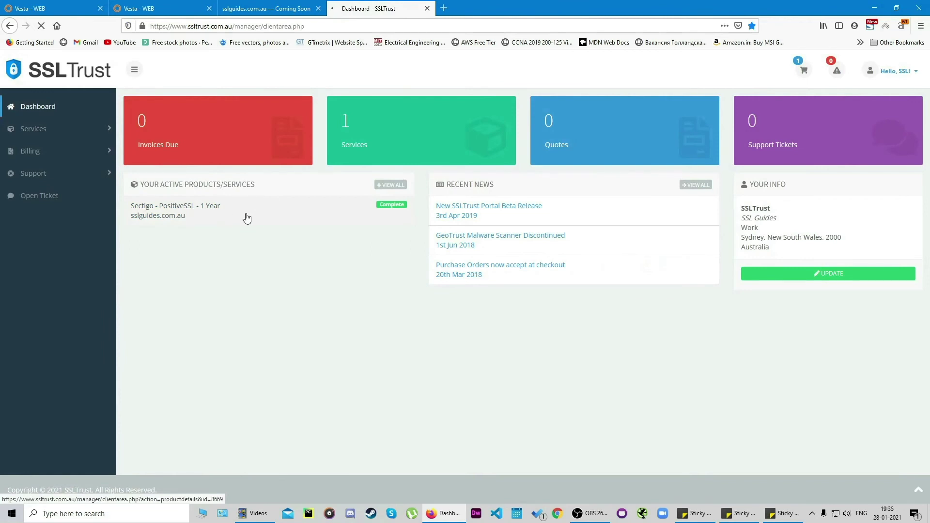
Step: Open the Sectigo PositiveSSL product details to reach its certificate collection section
{"action": "left_click", "coordinate": [247, 219]}
{"action": "scroll", "coordinate": [339, 159], "scroll_direction": "down", "scroll_amount": 3}
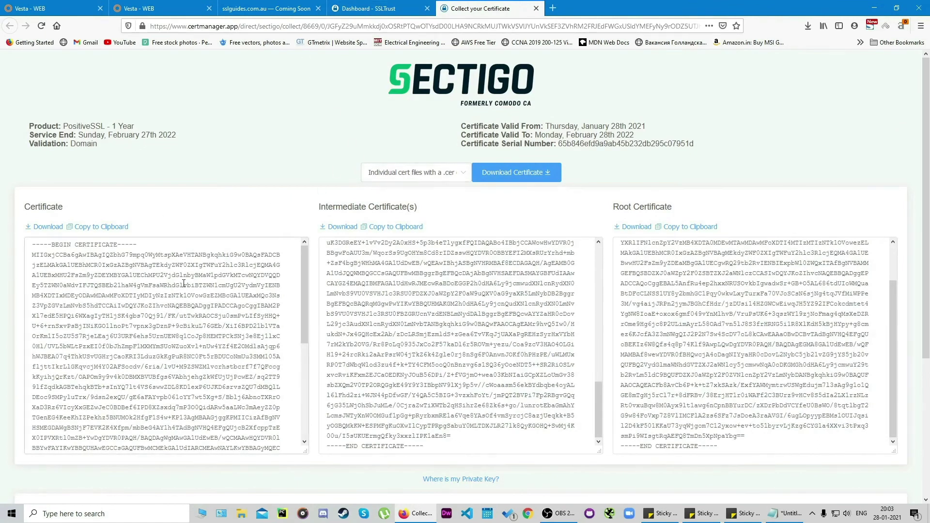
{"action": "scroll", "coordinate": [125, 297], "scroll_direction": "down", "scroll_amount": 2}
{"action": "scroll", "coordinate": [146, 261], "scroll_direction": "up", "scroll_amount": 2}
Step: Copy the issued certificate and paste it into Vesta's SSL Certificate field for sslguides.com.au
{"action": "left_click", "coordinate": [92, 227]}
{"action": "left_click", "coordinate": [77, 8]}
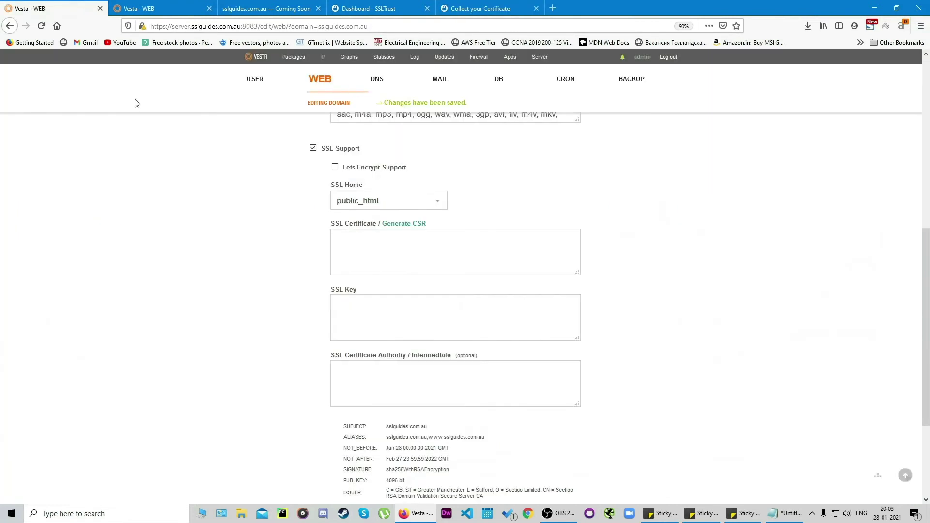
{"action": "scroll", "coordinate": [245, 153], "scroll_direction": "up", "scroll_amount": 3}
{"action": "scroll", "coordinate": [291, 146], "scroll_direction": "down", "scroll_amount": 2}
{"action": "scroll", "coordinate": [368, 194], "scroll_direction": "down", "scroll_amount": 1}
{"action": "scroll", "coordinate": [374, 251], "scroll_direction": "down", "scroll_amount": 1}
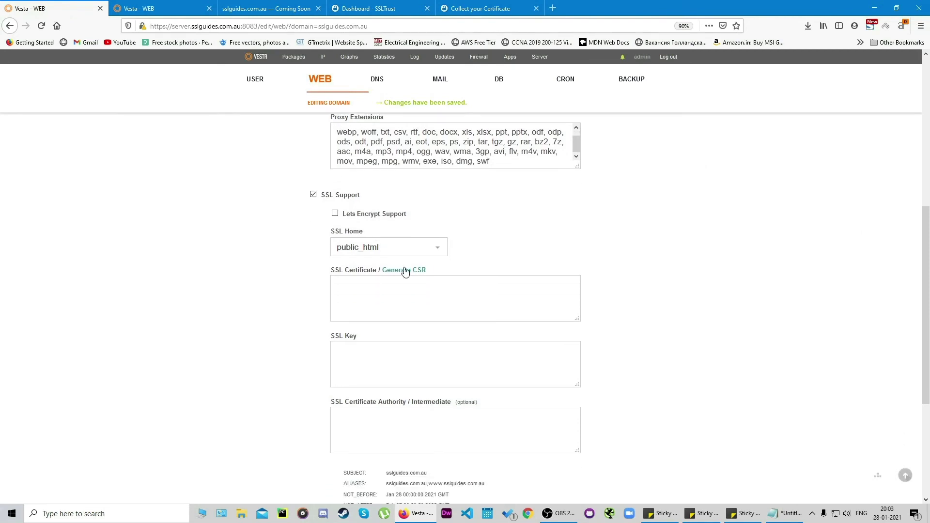
{"action": "left_click", "coordinate": [383, 295]}
{"action": "key", "text": "ctrl+v"}
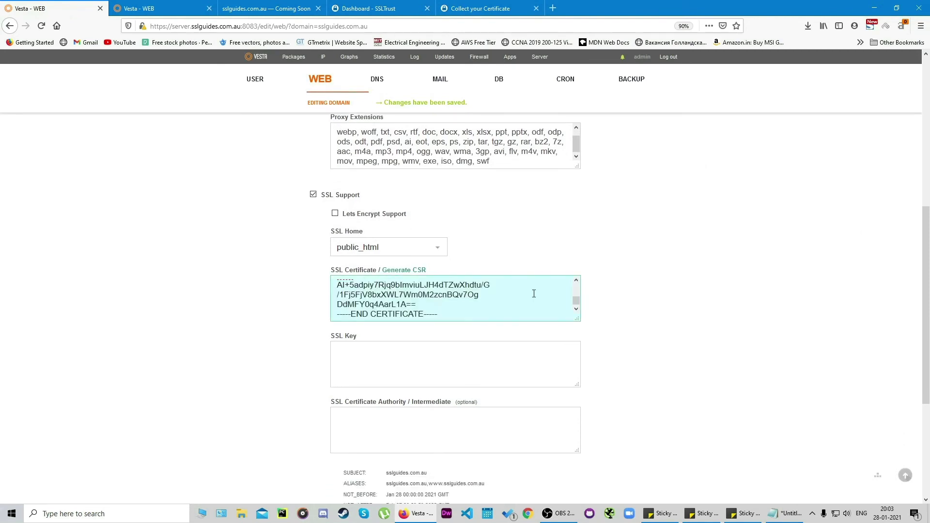
Step: Copy the generated RSA private key and paste it into the SSL Key field
{"action": "key", "text": "ctrl+Tab"}
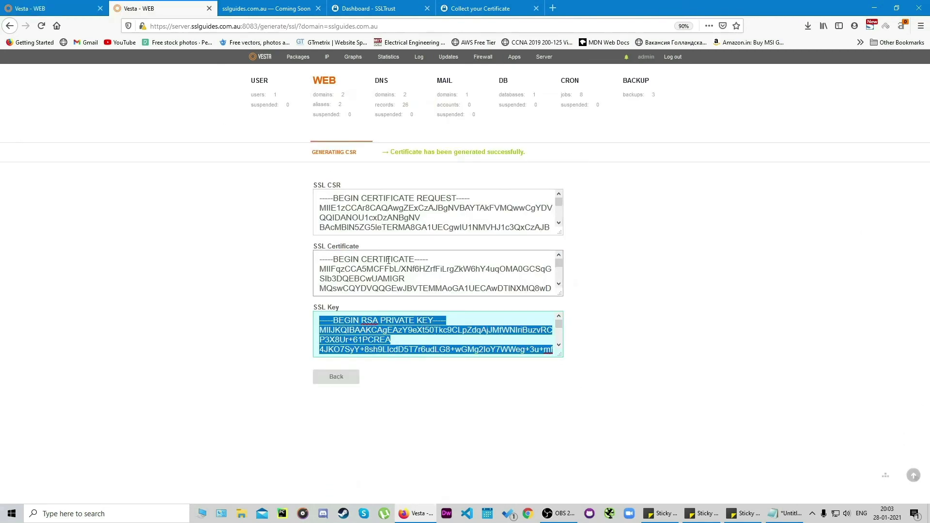
{"action": "left_click", "coordinate": [469, 381]}
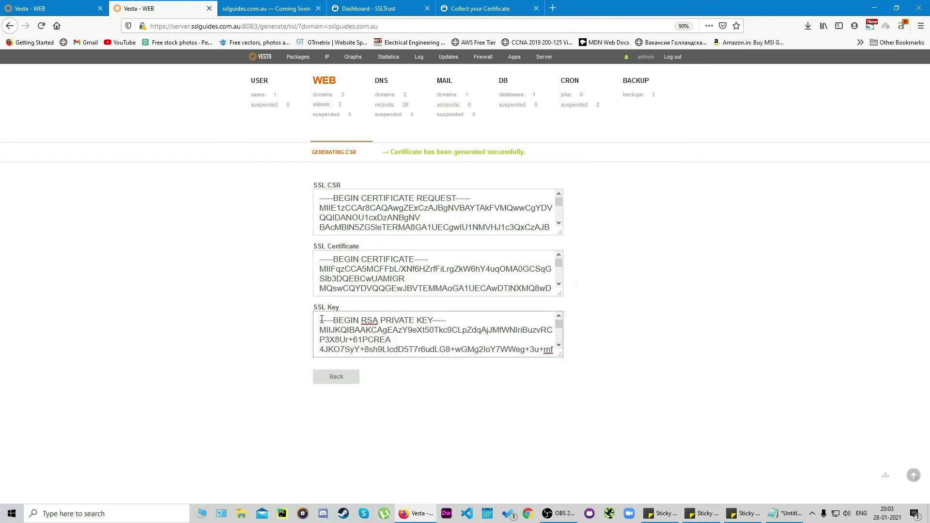
{"action": "left_click_drag", "start_coordinate": [322, 319], "coordinate": [461, 414]}
{"action": "right_click", "coordinate": [341, 330]}
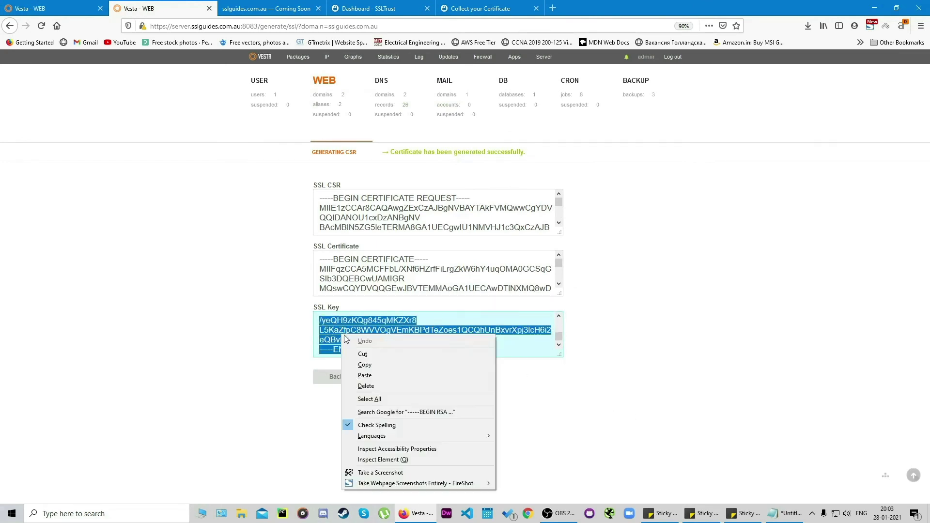
{"action": "left_click", "coordinate": [387, 365]}
{"action": "left_click", "coordinate": [62, 4]}
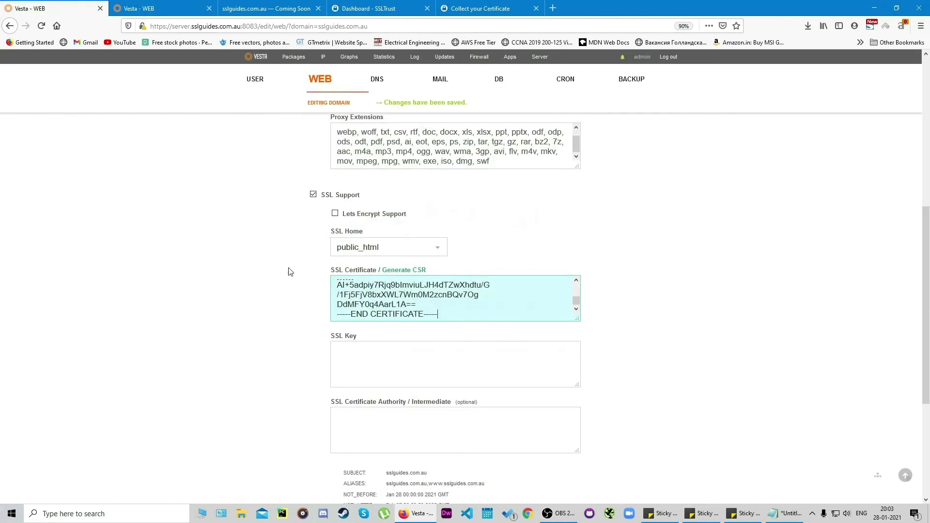
{"action": "left_click", "coordinate": [372, 347]}
{"action": "right_click", "coordinate": [344, 368]}
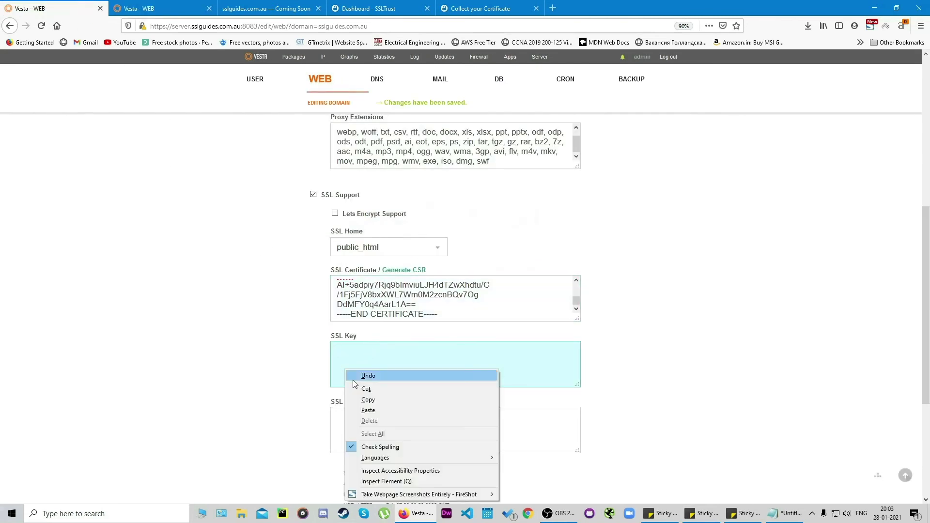
{"action": "left_click", "coordinate": [373, 410]}
Step: Place the cursor in the empty SSL Certificate Authority / Intermediate field
{"action": "scroll", "coordinate": [656, 343], "scroll_direction": "down", "scroll_amount": 1}
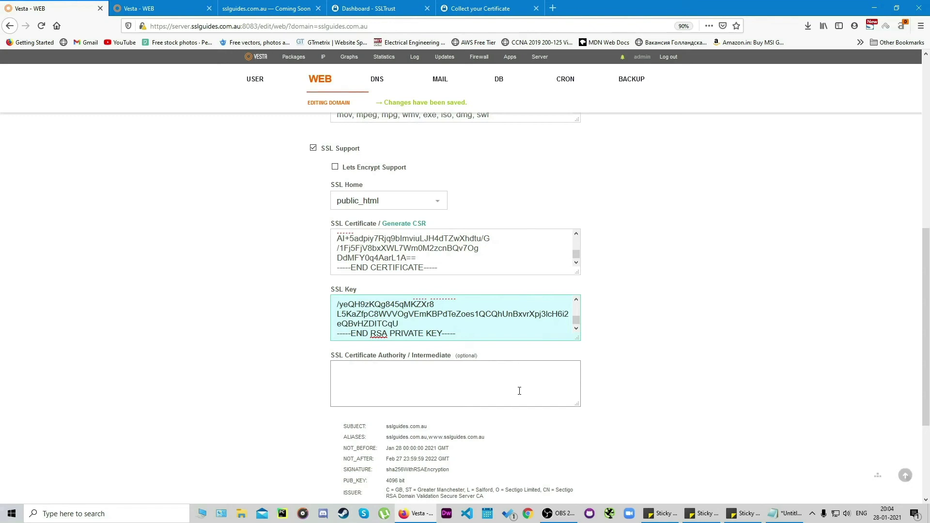
{"action": "left_click", "coordinate": [513, 388]}
{"action": "scroll", "coordinate": [516, 385], "scroll_direction": "up", "scroll_amount": 3}
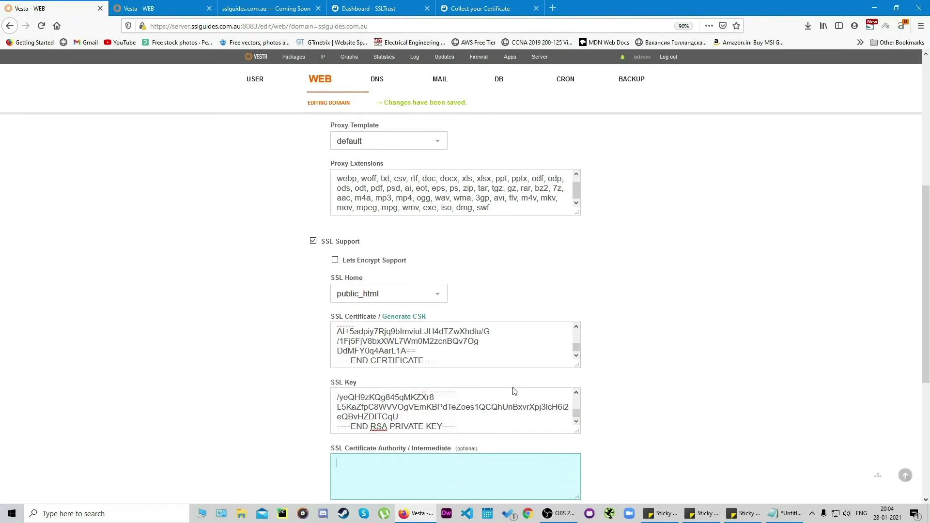
{"action": "scroll", "coordinate": [651, 447], "scroll_direction": "down", "scroll_amount": 1}
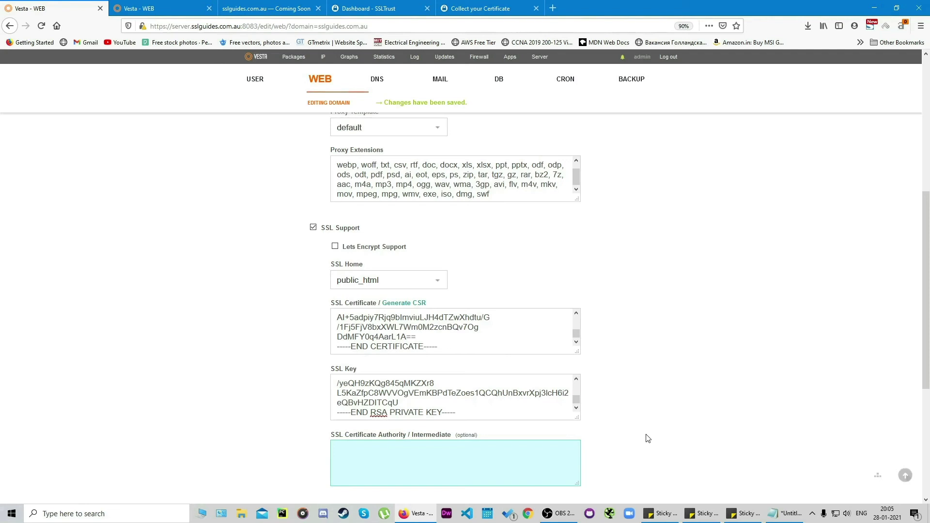
Step: Copy the complete Intermediate Certificate(s) text from the Sectigo issued certificate page
{"action": "left_click", "coordinate": [482, 8]}
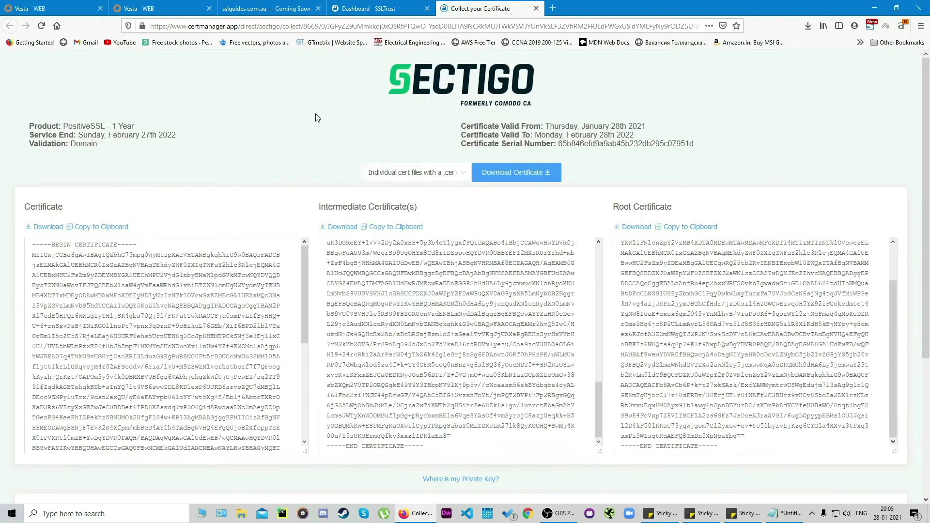
{"action": "scroll", "coordinate": [353, 242], "scroll_direction": "up", "scroll_amount": 5}
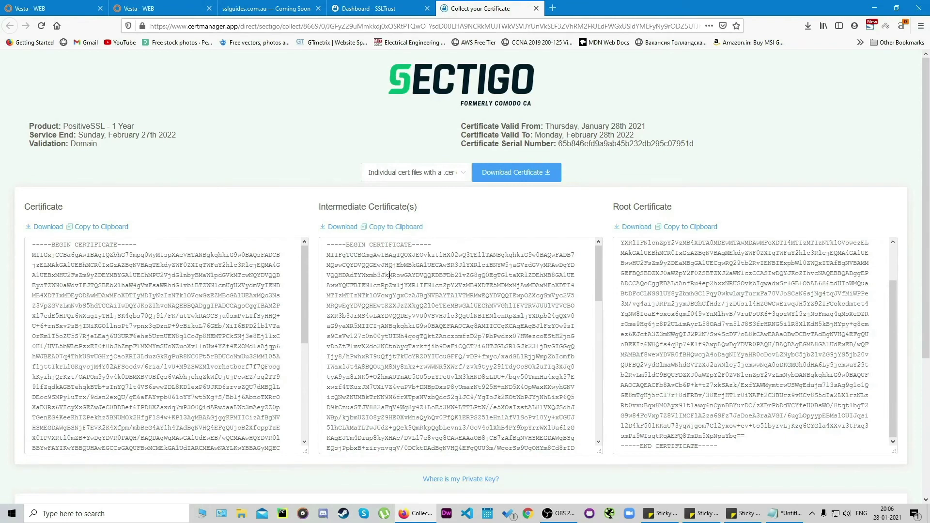
{"action": "scroll", "coordinate": [392, 274], "scroll_direction": "down", "scroll_amount": 10}
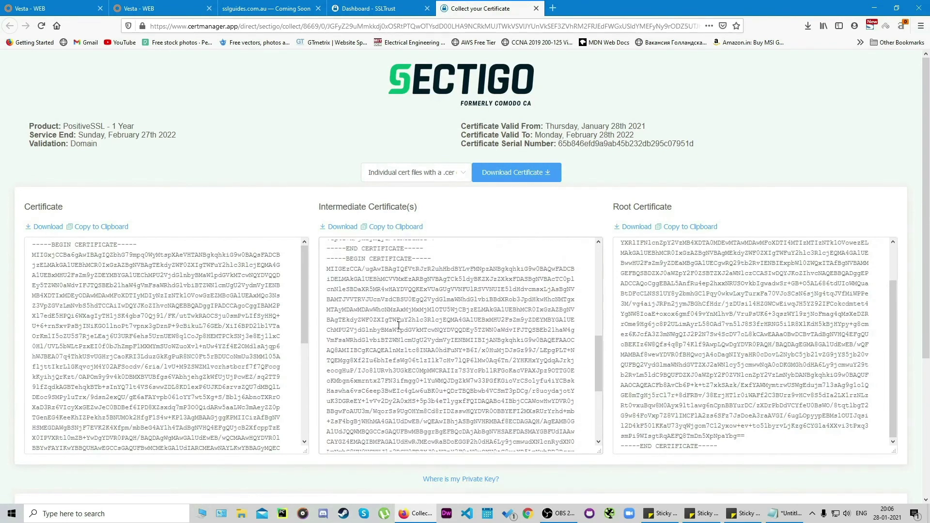
{"action": "scroll", "coordinate": [398, 326], "scroll_direction": "up", "scroll_amount": 10}
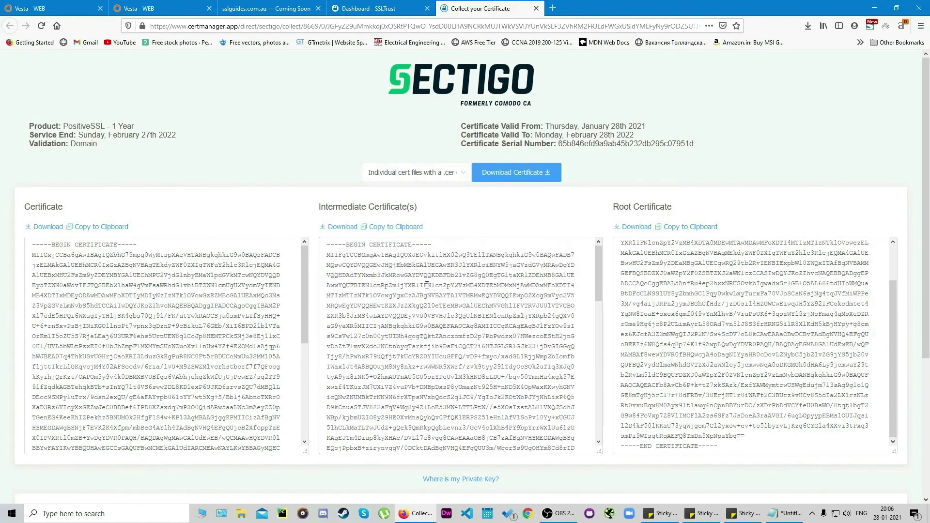
{"action": "scroll", "coordinate": [426, 286], "scroll_direction": "down", "scroll_amount": 8}
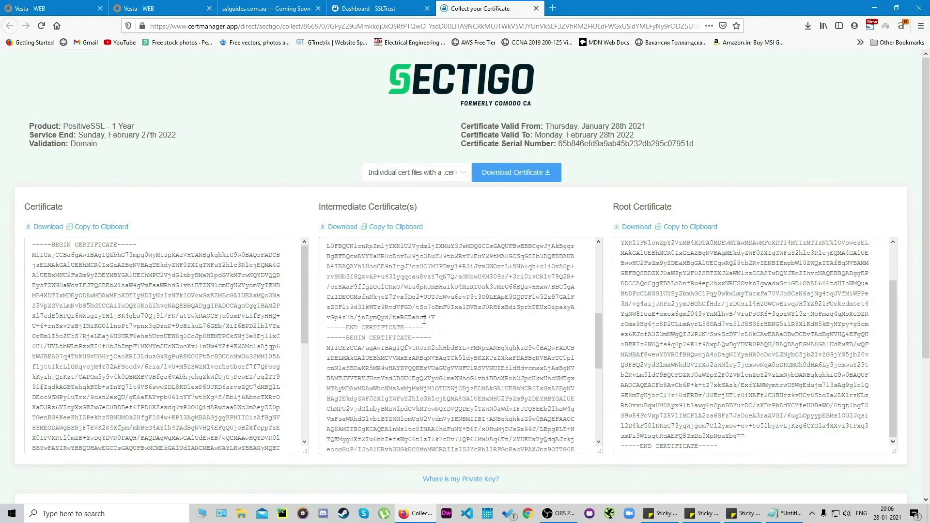
{"action": "scroll", "coordinate": [412, 348], "scroll_direction": "down", "scroll_amount": 2}
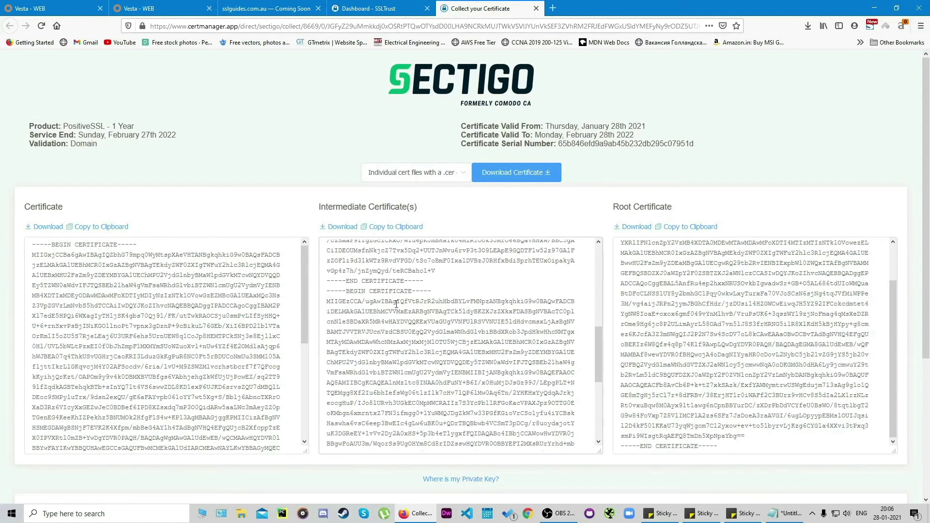
{"action": "left_click_drag", "start_coordinate": [328, 292], "coordinate": [493, 342]}
{"action": "right_click", "coordinate": [493, 342]}
{"action": "left_click", "coordinate": [369, 314]}
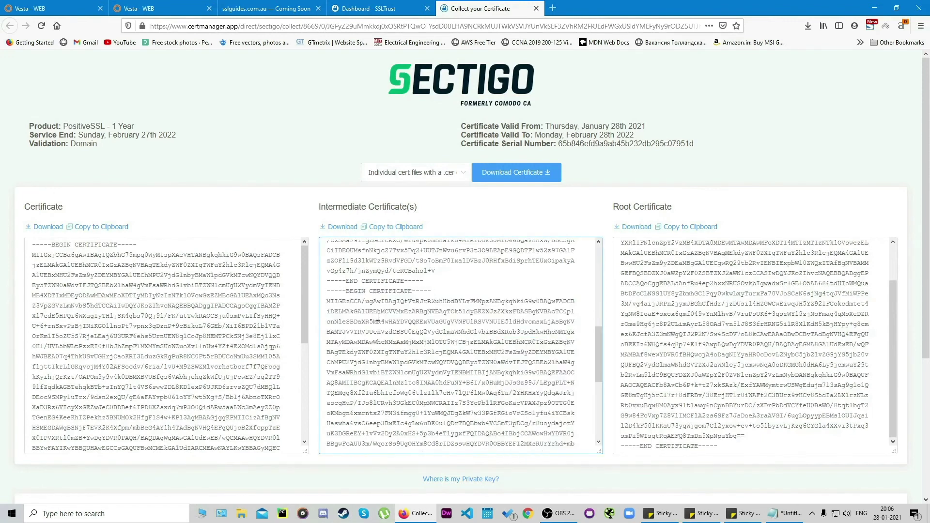
{"action": "left_click_drag", "start_coordinate": [330, 293], "coordinate": [451, 299]}
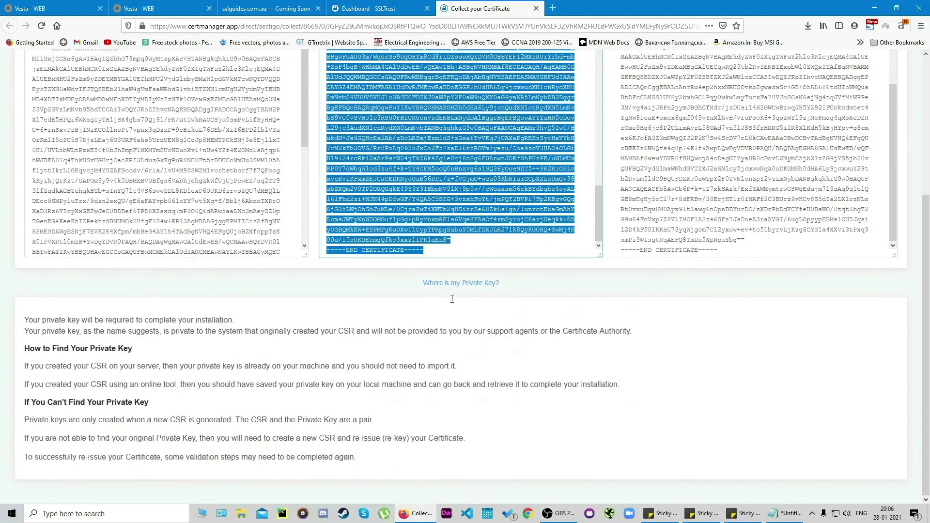
{"action": "right_click", "coordinate": [414, 164]}
{"action": "left_click", "coordinate": [437, 195]}
Step: Paste the intermediate chain into Vesta's SSL Certificate Authority / Intermediate field and save sslguides.com.au
{"action": "left_click", "coordinate": [54, 7]}
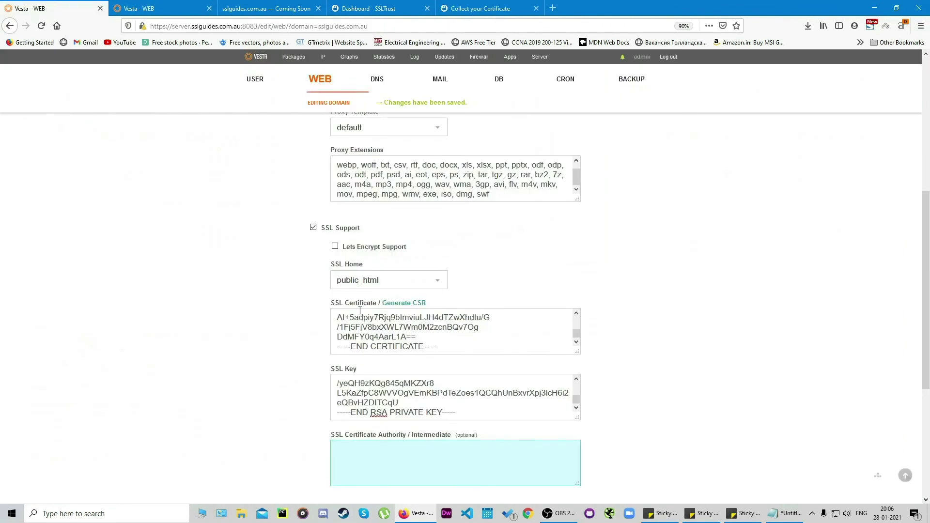
{"action": "scroll", "coordinate": [395, 340], "scroll_direction": "down", "scroll_amount": 2}
{"action": "right_click", "coordinate": [390, 369]}
{"action": "left_click", "coordinate": [413, 406]}
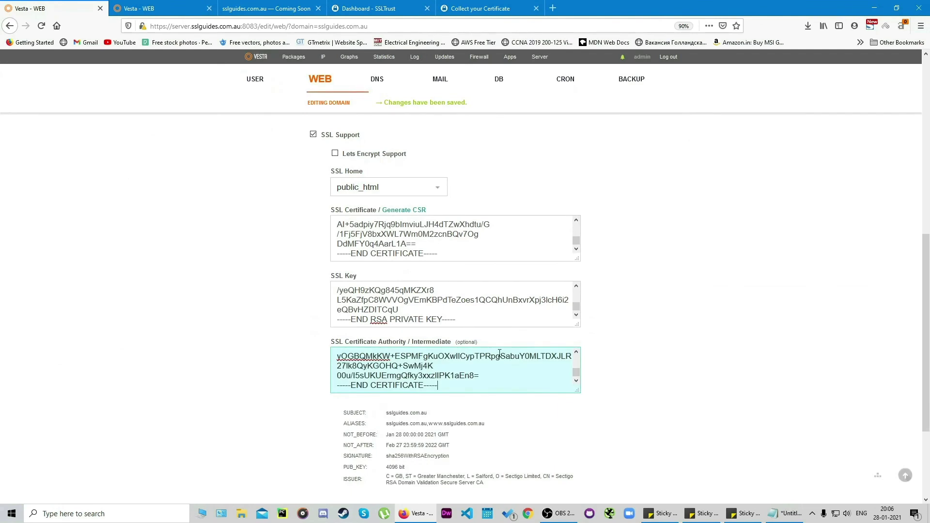
{"action": "scroll", "coordinate": [436, 383], "scroll_direction": "down", "scroll_amount": 3}
{"action": "left_click", "coordinate": [338, 454]}
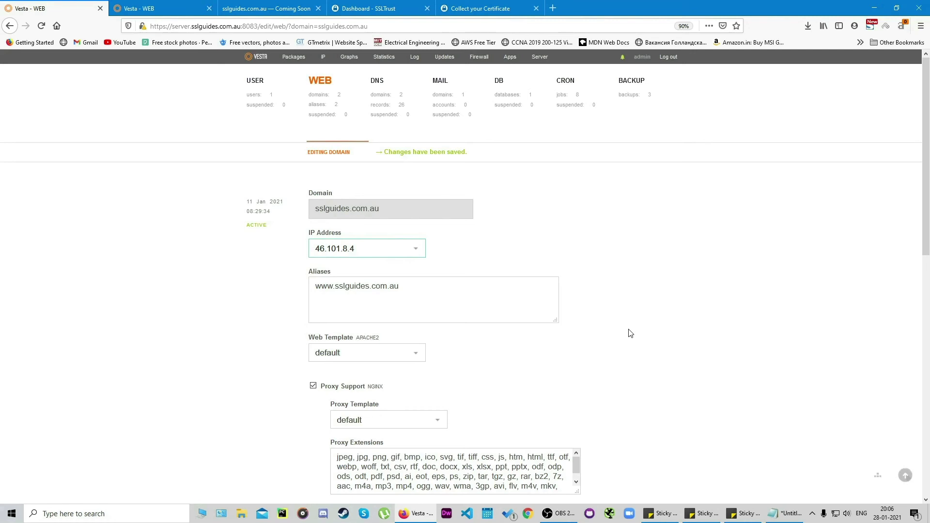
{"action": "scroll", "coordinate": [636, 330], "scroll_direction": "down", "scroll_amount": 4}
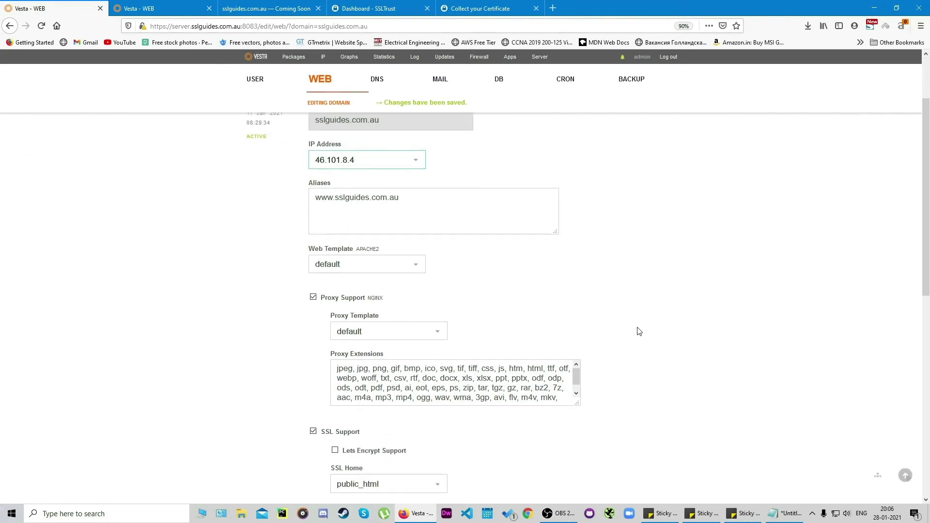
{"action": "scroll", "coordinate": [605, 141], "scroll_direction": "up", "scroll_amount": 3}
{"action": "left_click", "coordinate": [552, 8]}
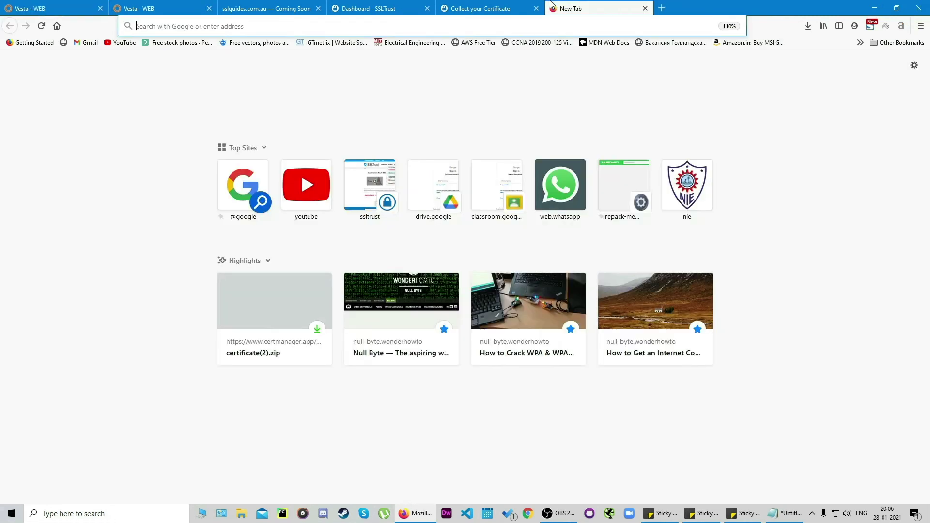
{"action": "type", "text": "https:"}
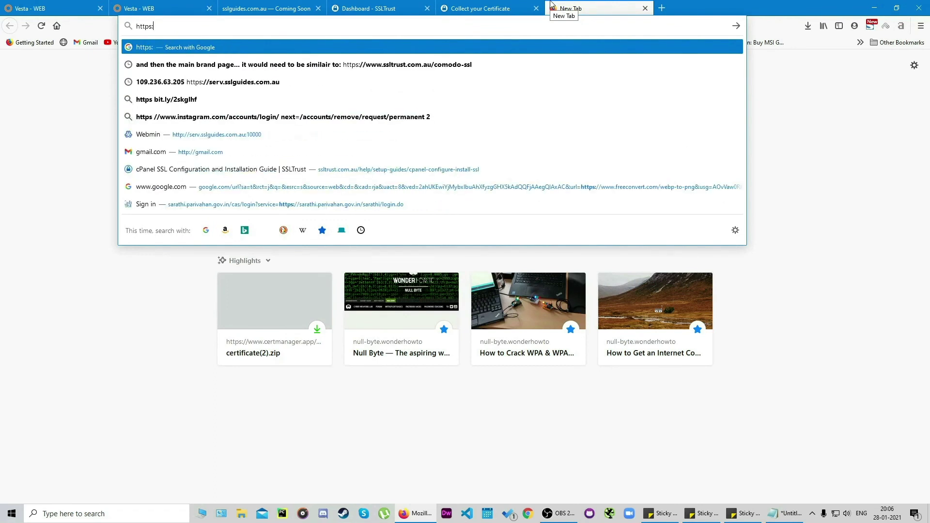
{"action": "type", "text": "//ssl"}
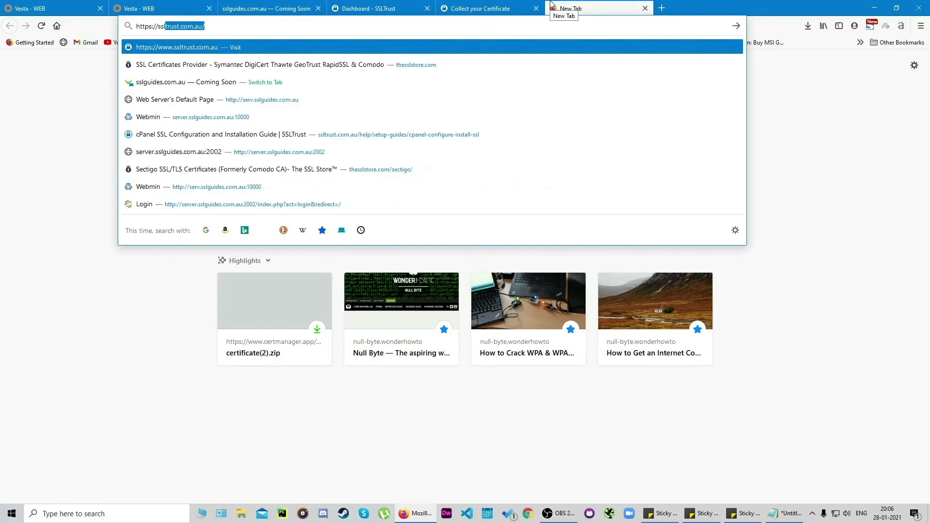
{"action": "type", "text": "guide"}
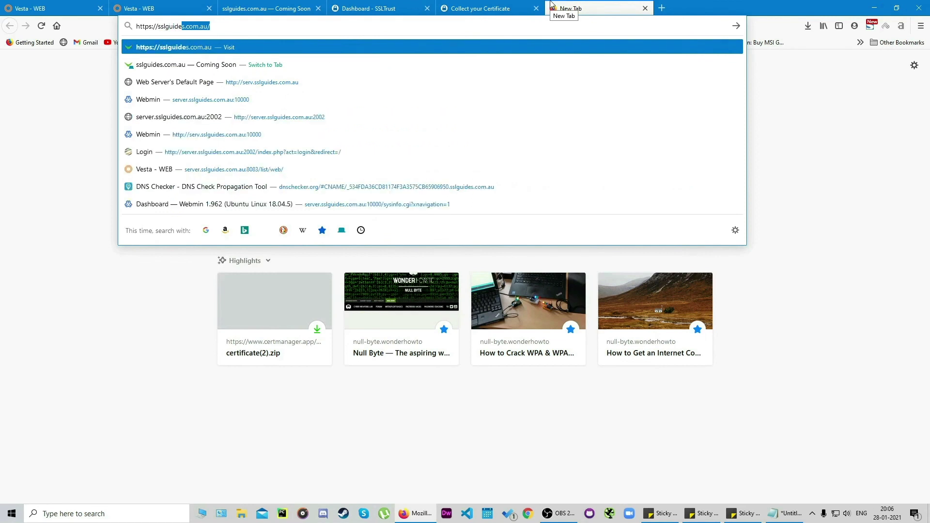
{"action": "key", "text": "Return"}
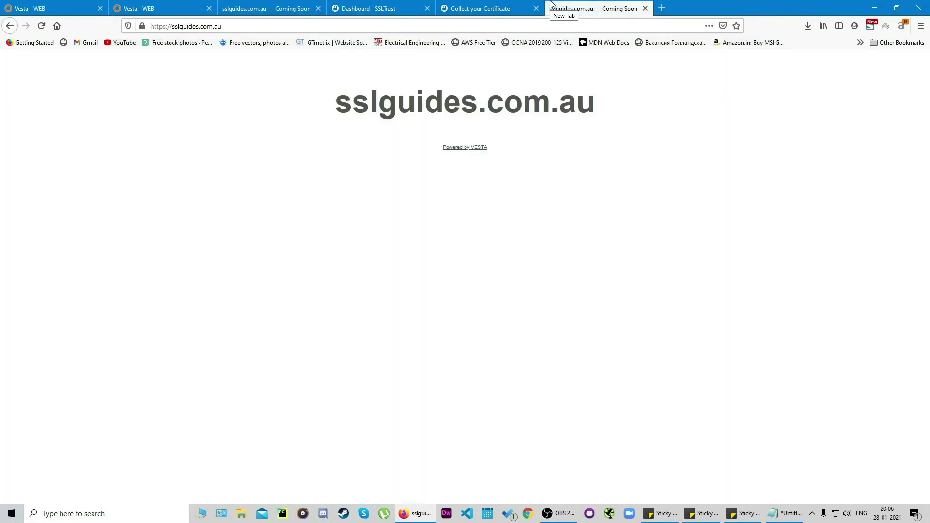
{"action": "left_click", "coordinate": [143, 26]}
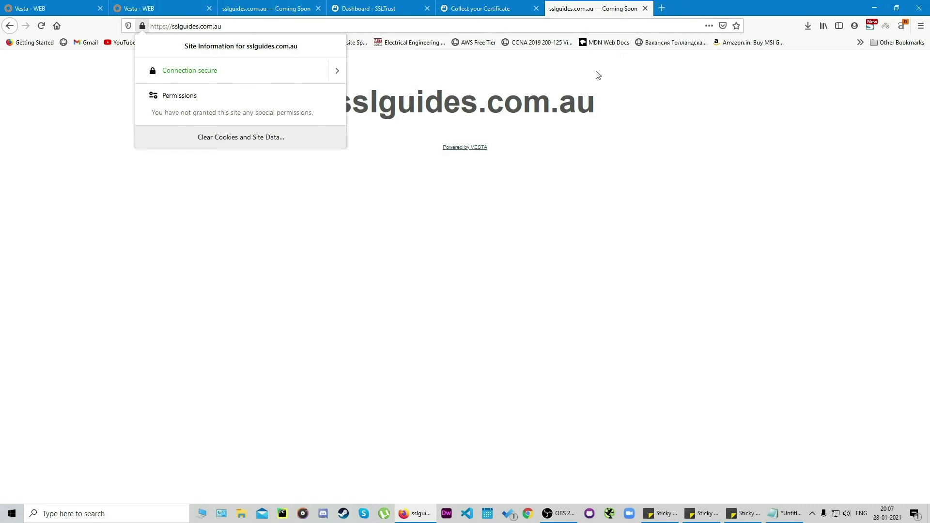
{"action": "left_click", "coordinate": [418, 177]}
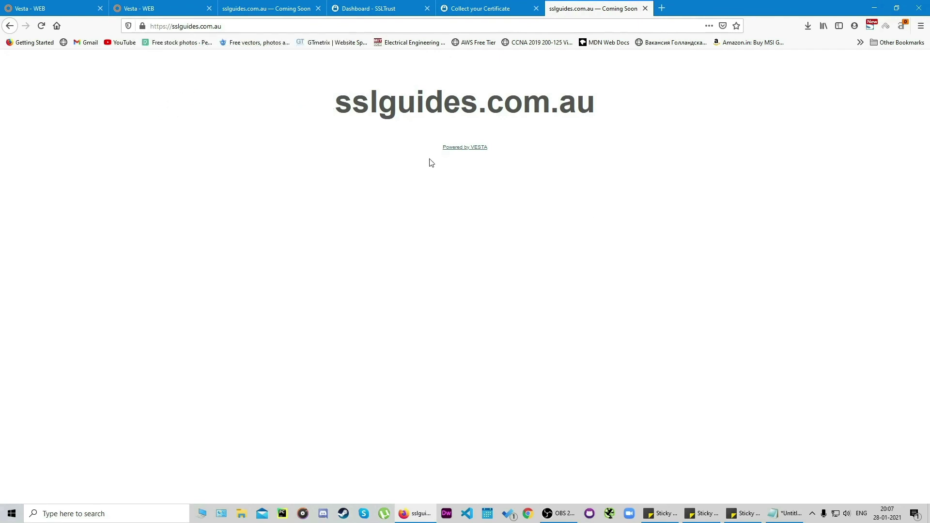
Step: Go to ssllabs.com in a new tab and open the SSL server test
{"action": "left_click", "coordinate": [660, 8]}
{"action": "type", "text": "ssl"}
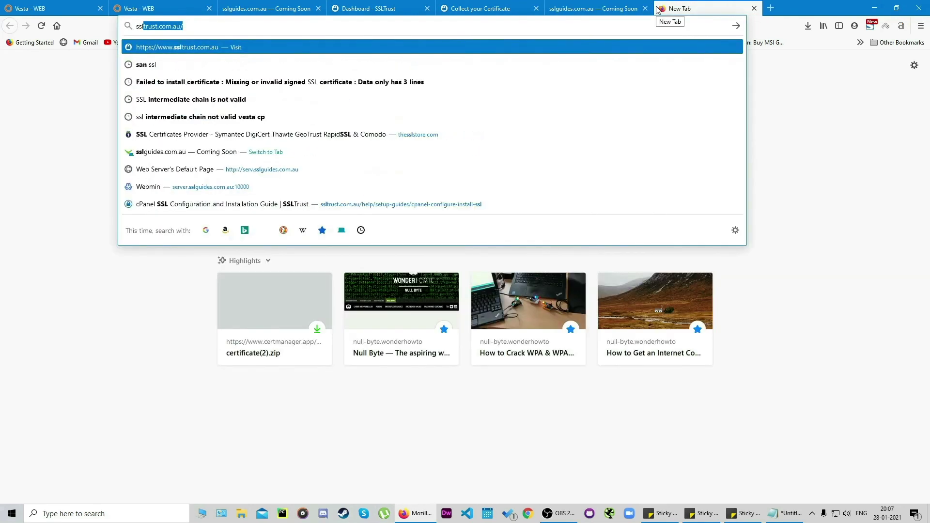
{"action": "type", "text": "labs.com"}
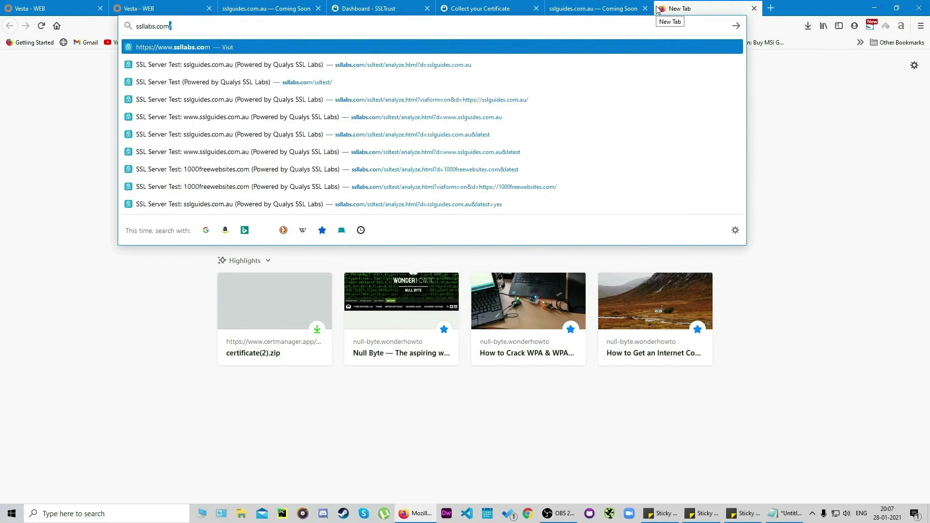
{"action": "key", "text": "Return"}
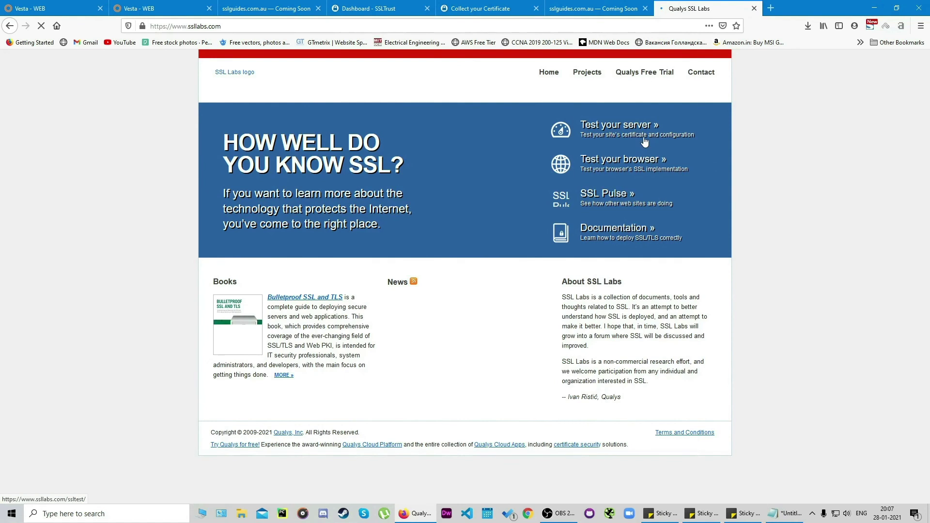
{"action": "left_click", "coordinate": [644, 137]}
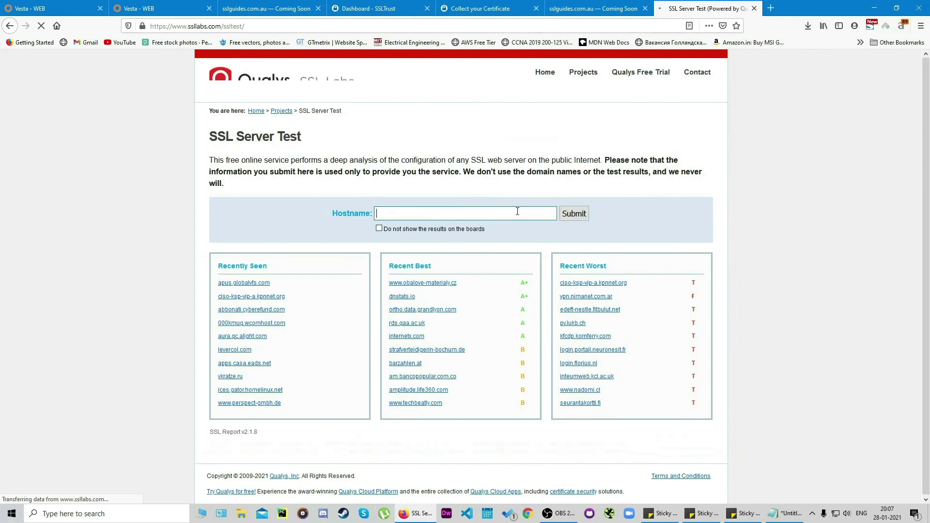
Step: Enter the sslguides.com.au address as the hostname and submit the test
{"action": "key", "text": "ctrl+v"}
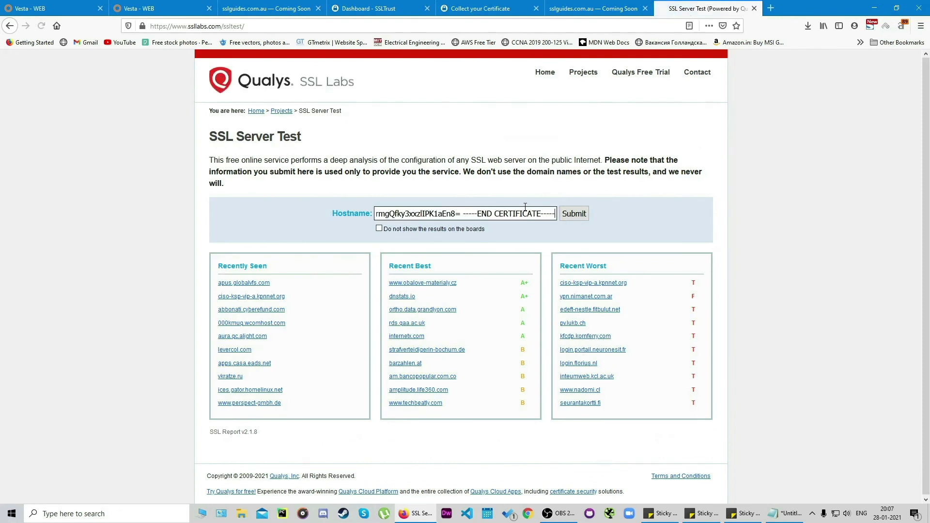
{"action": "key", "text": "ctrl+z"}
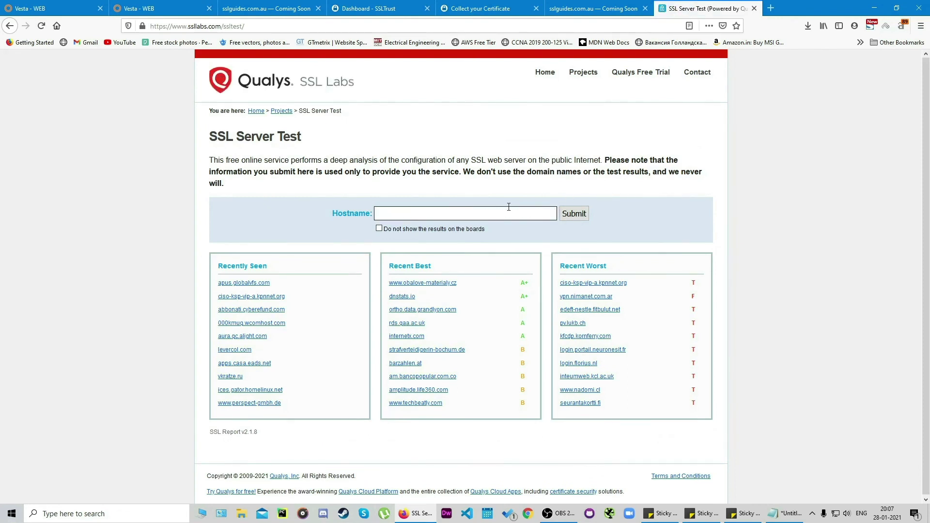
{"action": "key", "text": "ctrl+shift+Tab"}
{"action": "left_click", "coordinate": [241, 30]}
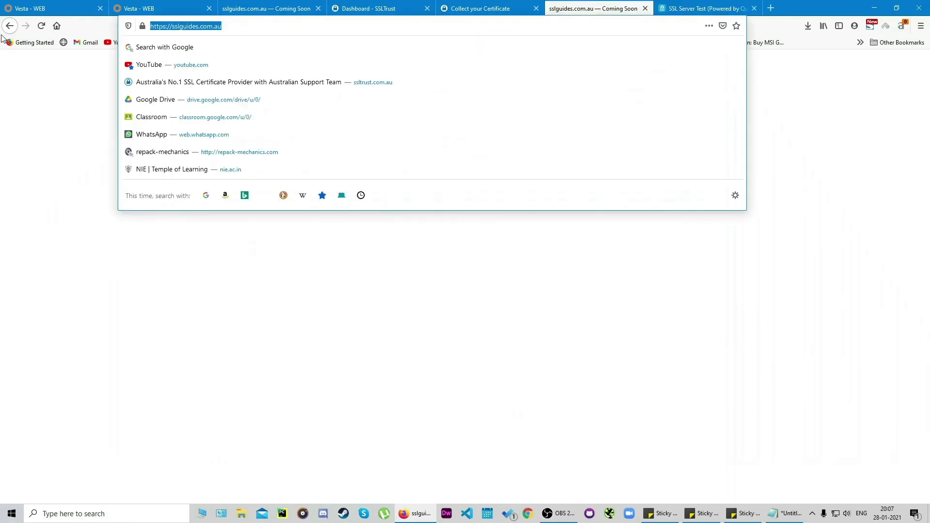
{"action": "left_click", "coordinate": [731, 3]}
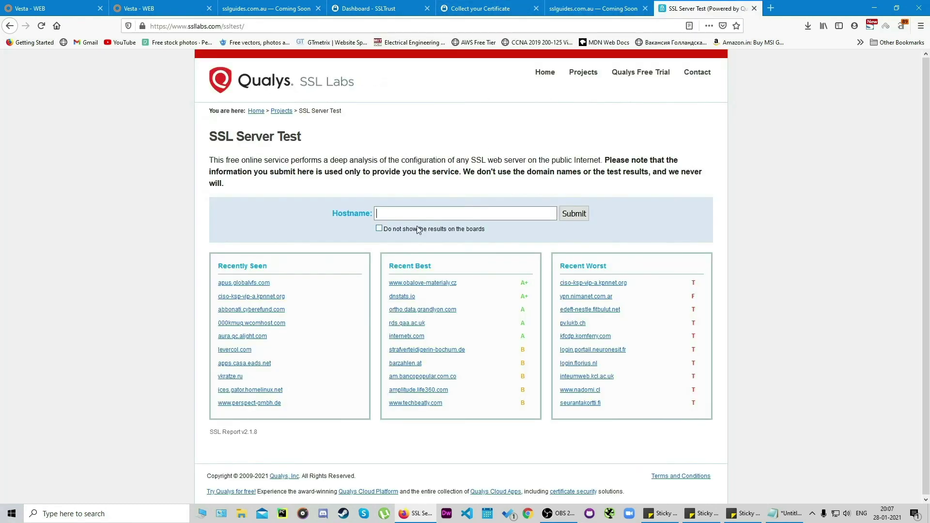
{"action": "left_click", "coordinate": [417, 213]}
{"action": "key", "text": "ctrl+v"}
{"action": "left_click", "coordinate": [571, 213]}
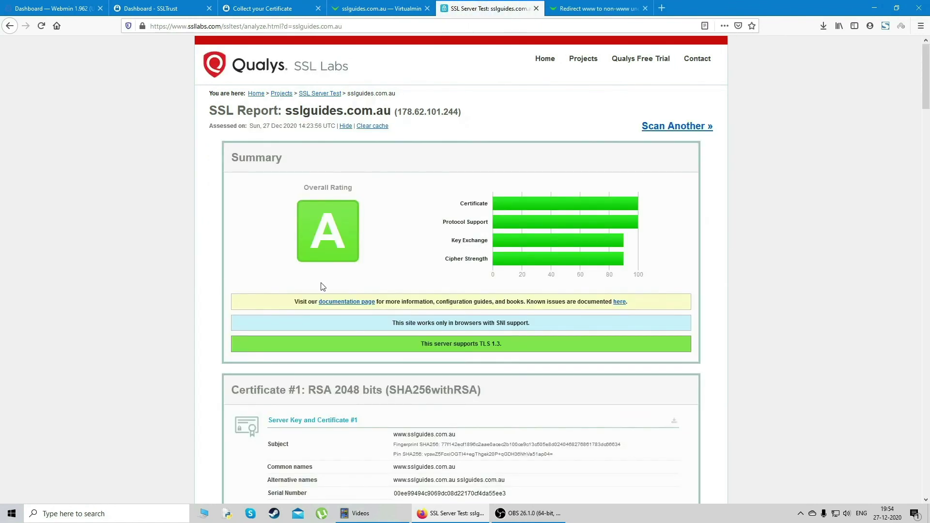
Step: Scroll through the SSL Labs report's certificate and configuration sections, then back to the Summary
{"action": "left_click_drag", "start_coordinate": [927, 81], "coordinate": [928, 77]}
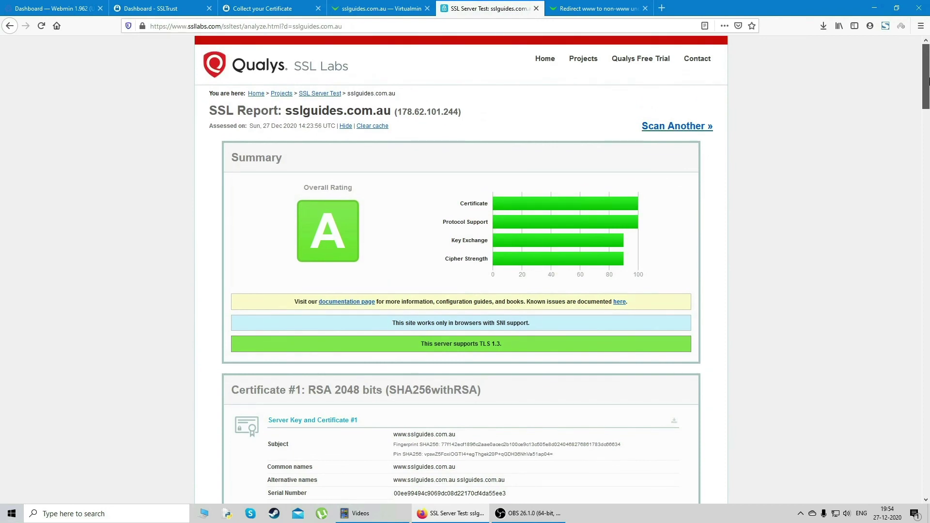
{"action": "left_click_drag", "start_coordinate": [927, 82], "coordinate": [922, 229]}
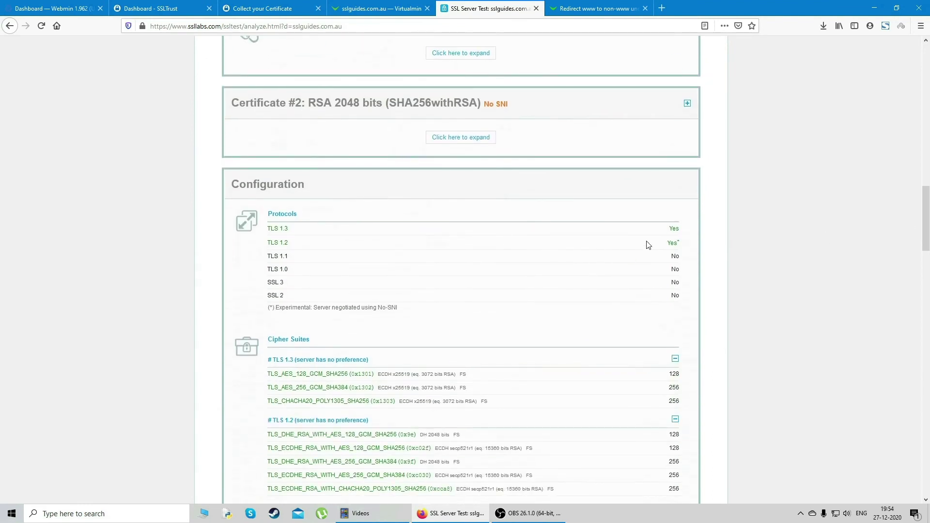
{"action": "left_click_drag", "start_coordinate": [926, 228], "coordinate": [913, 319]}
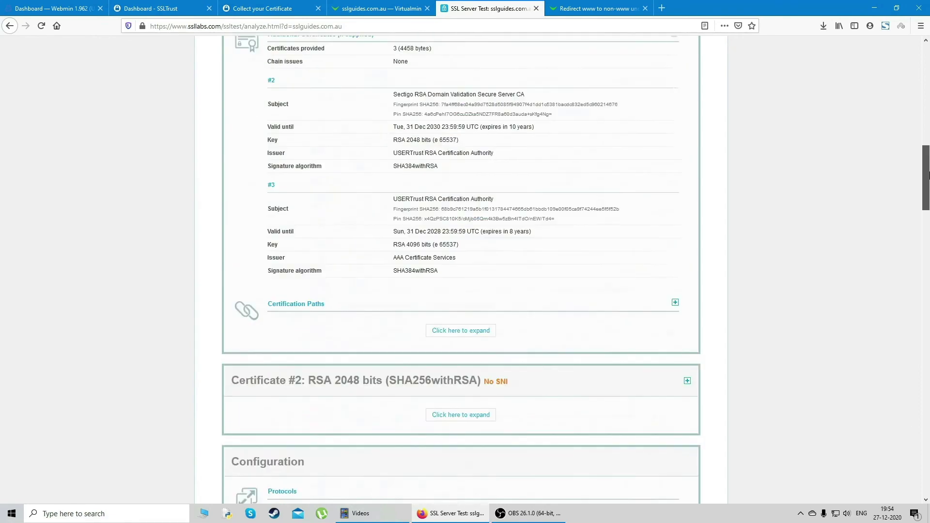
{"action": "left_click_drag", "start_coordinate": [927, 168], "coordinate": [925, 67]}
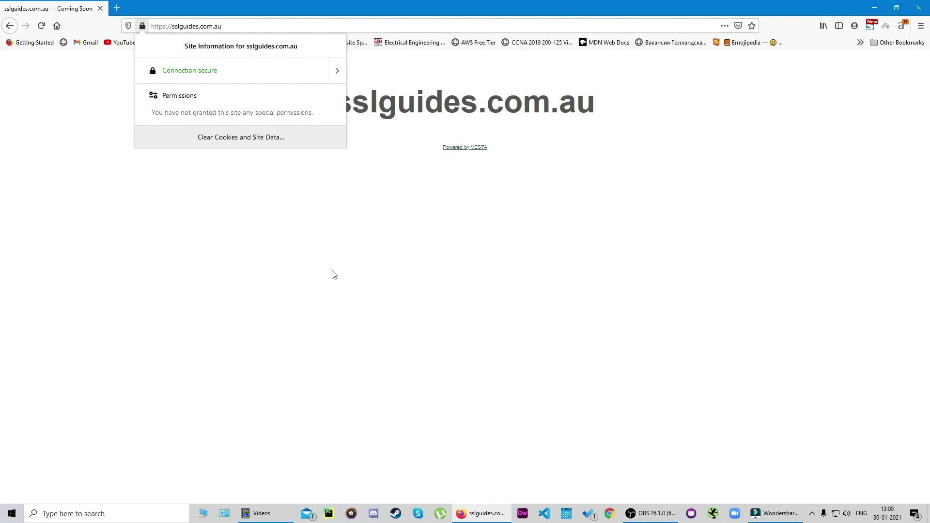
Step: Close the site security panel, leaving the secure sslguides.com.au page with its padlock
{"action": "left_click", "coordinate": [333, 274]}
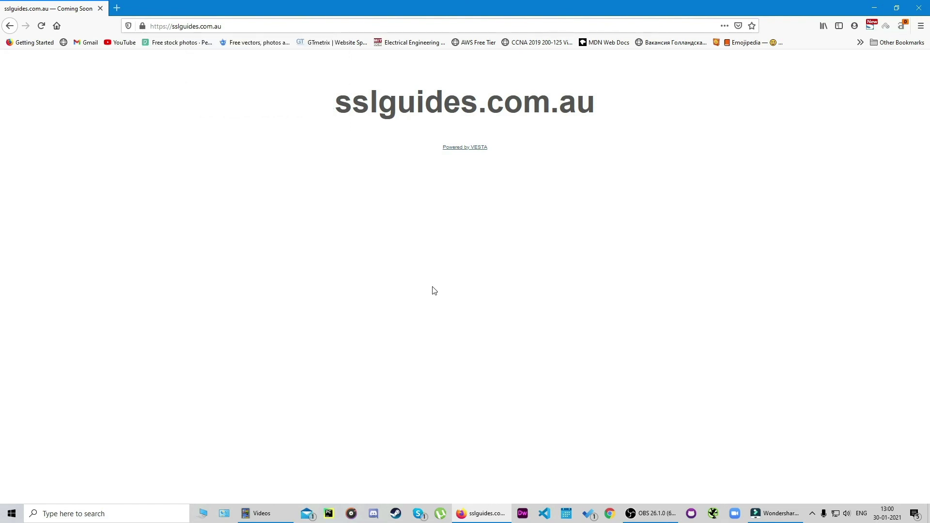